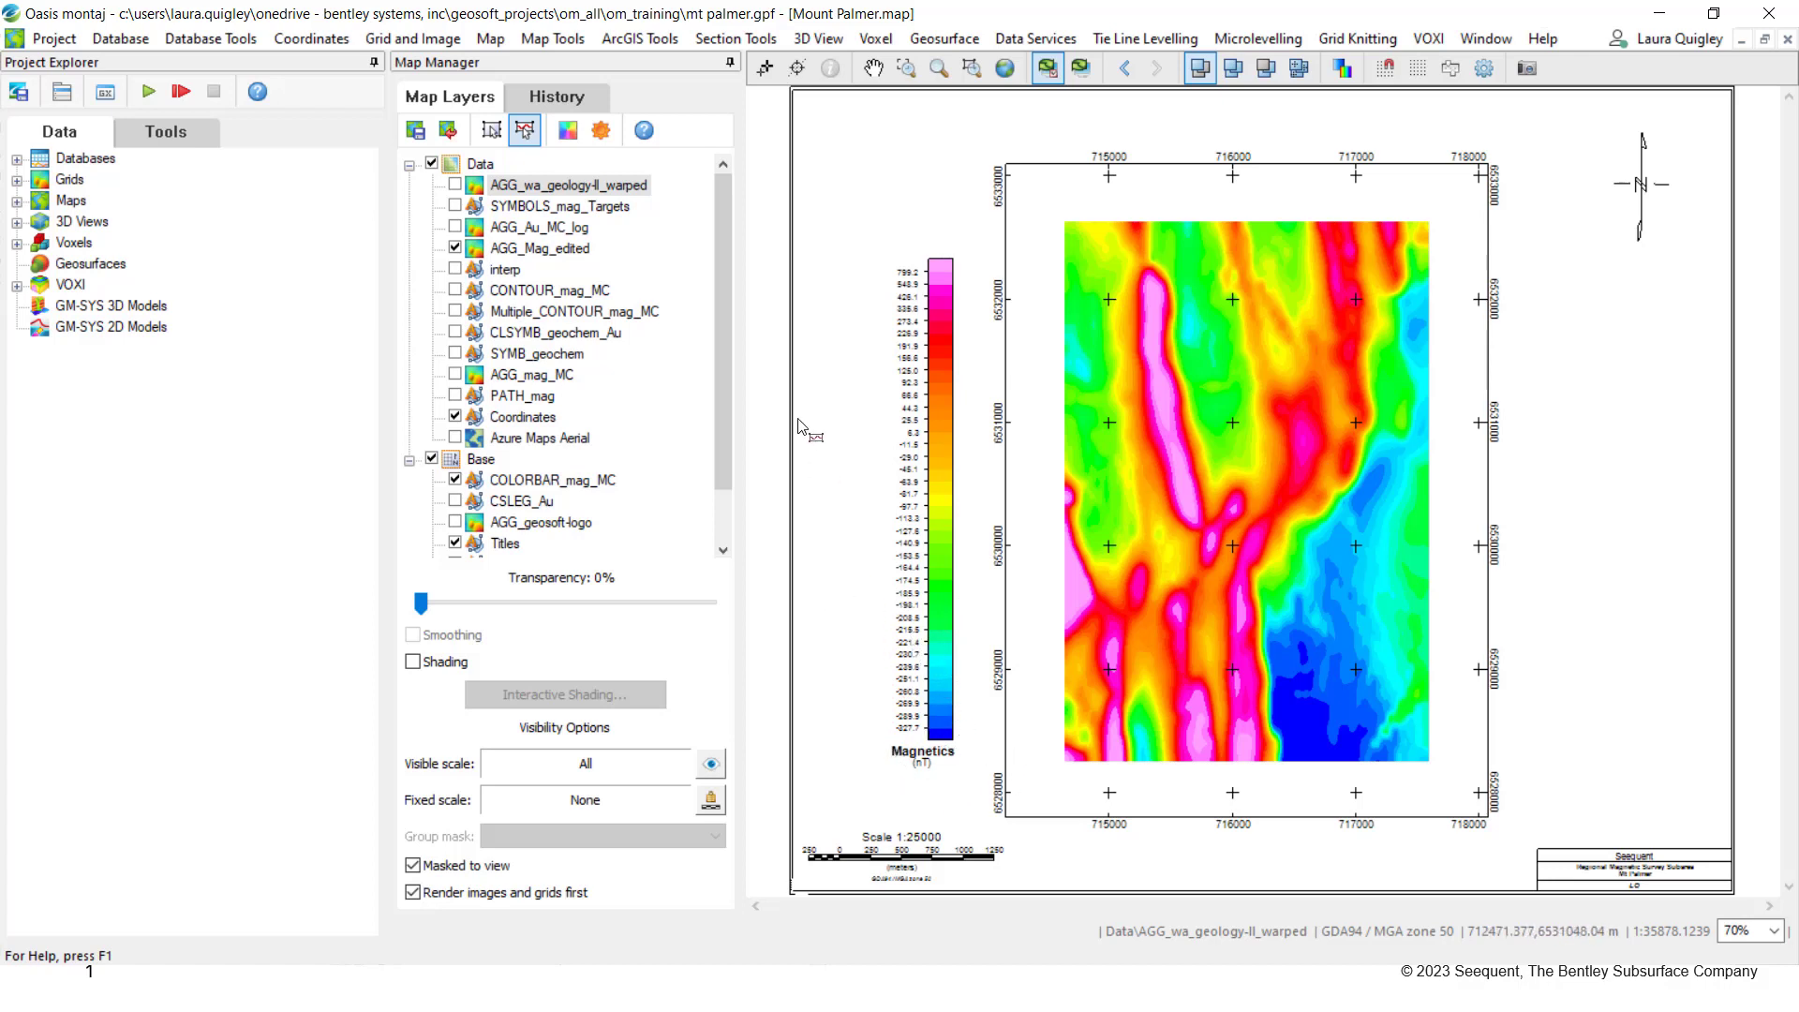
Step: Open the Colour Legend Bar settings and show the extra legend options
left_click(451, 39)
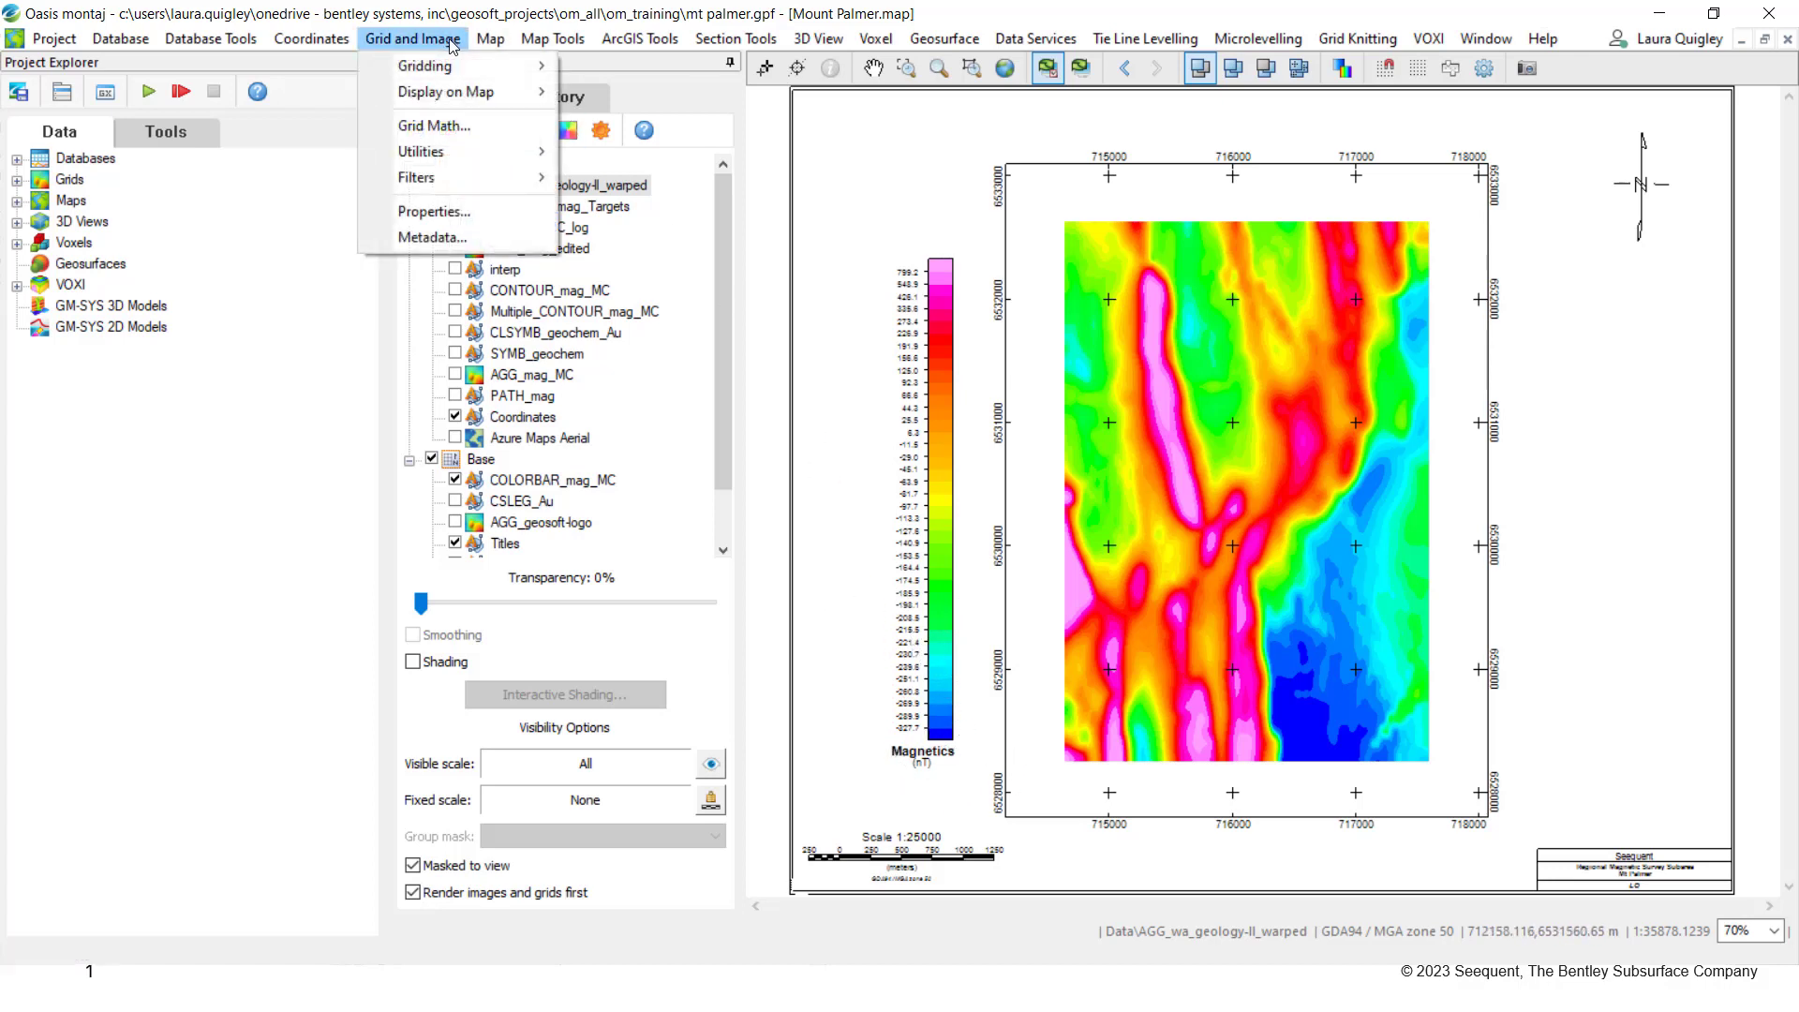
mouse_move(450, 92)
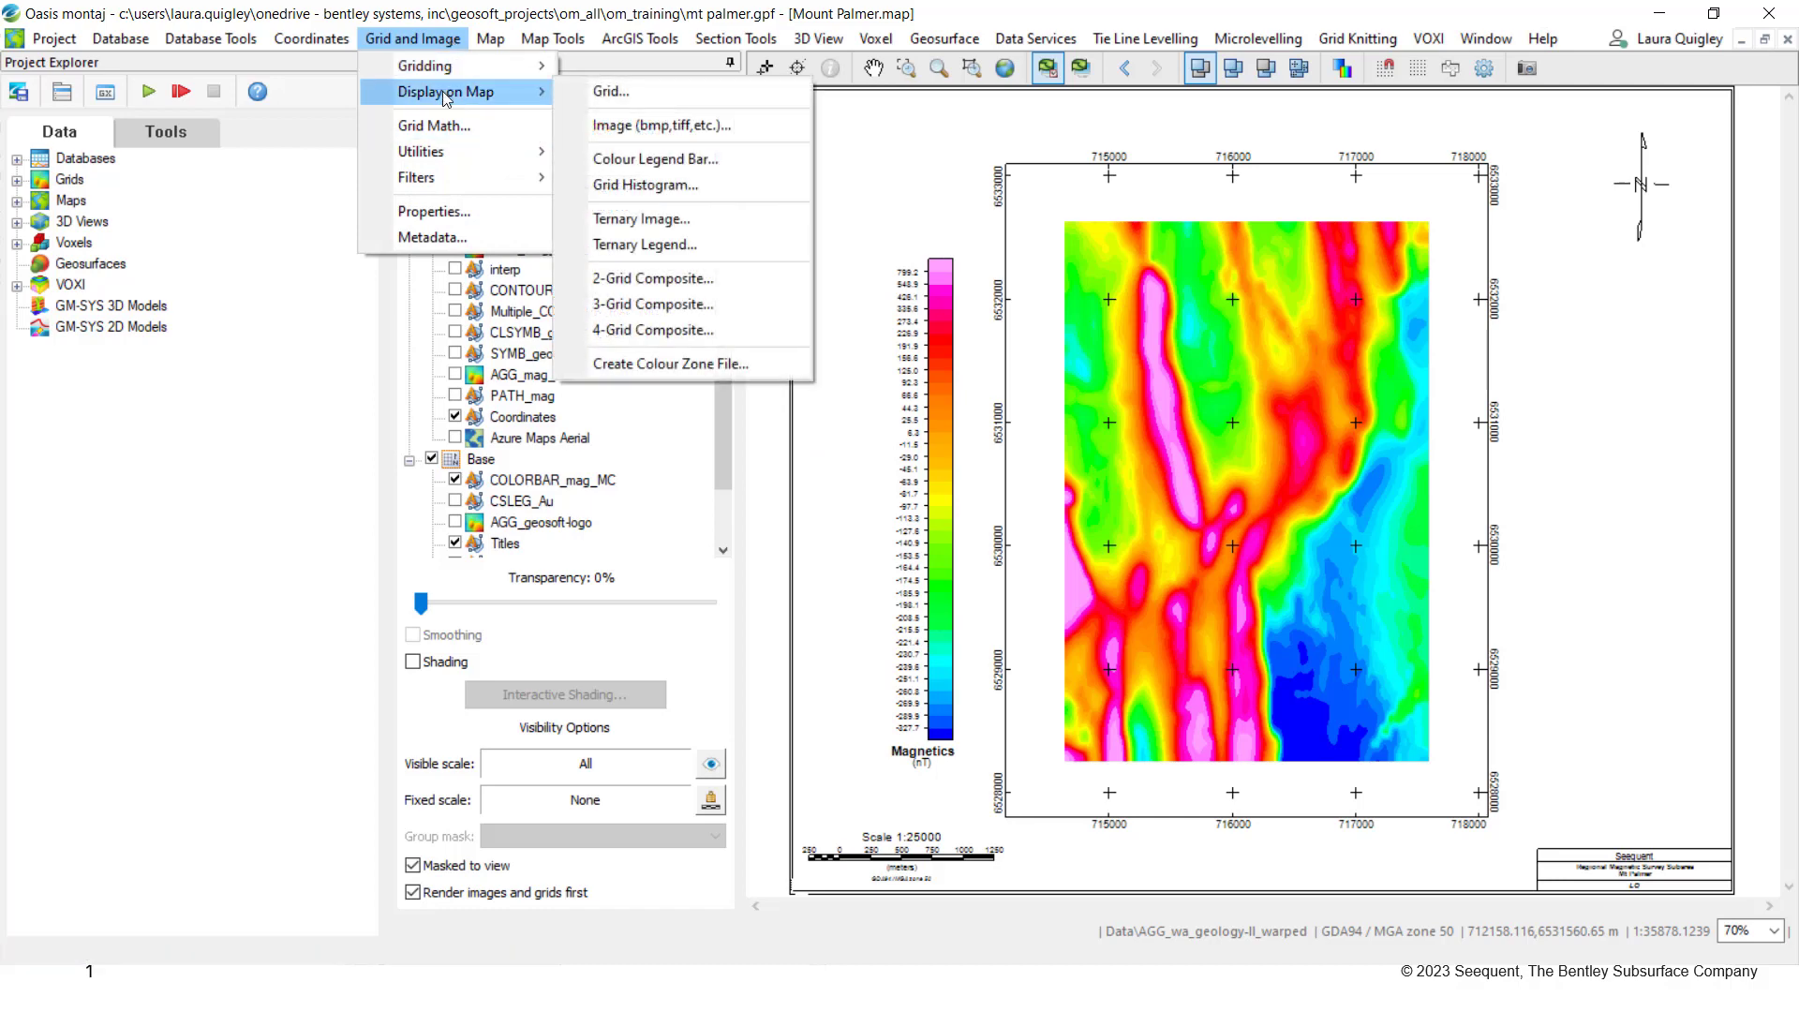
left_click(654, 159)
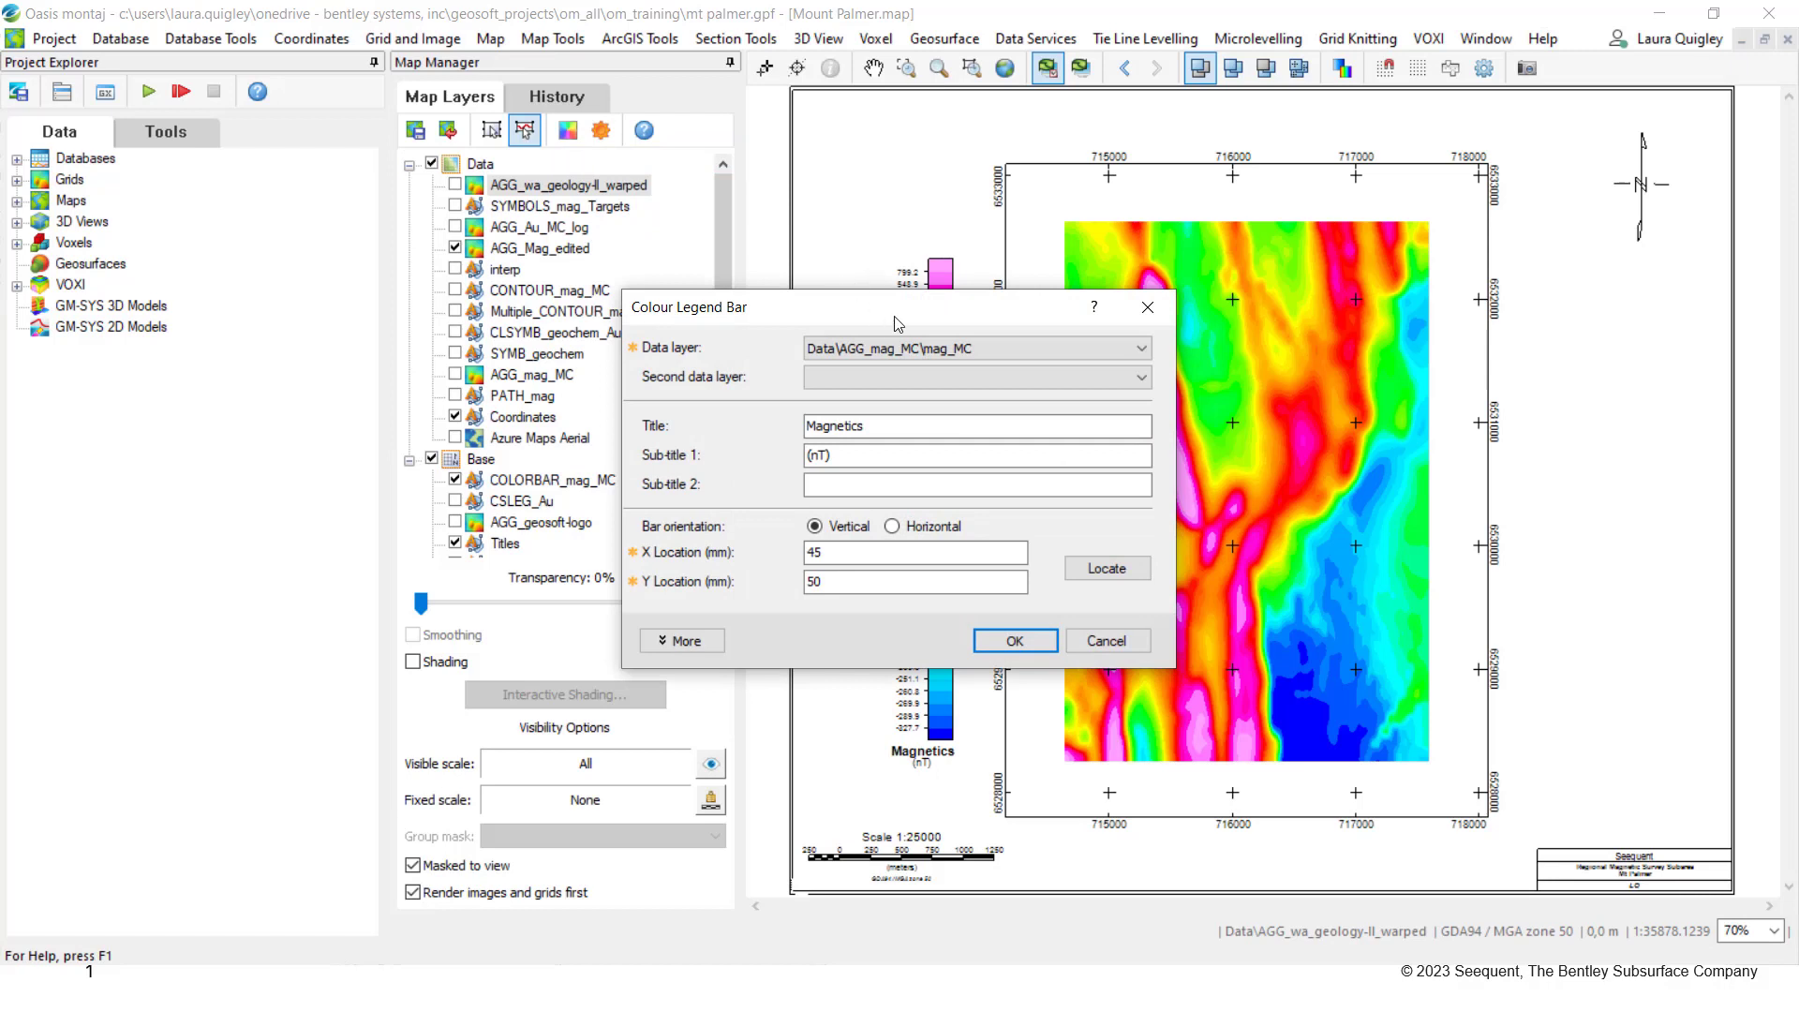
left_click_drag(895, 317, 507, 249)
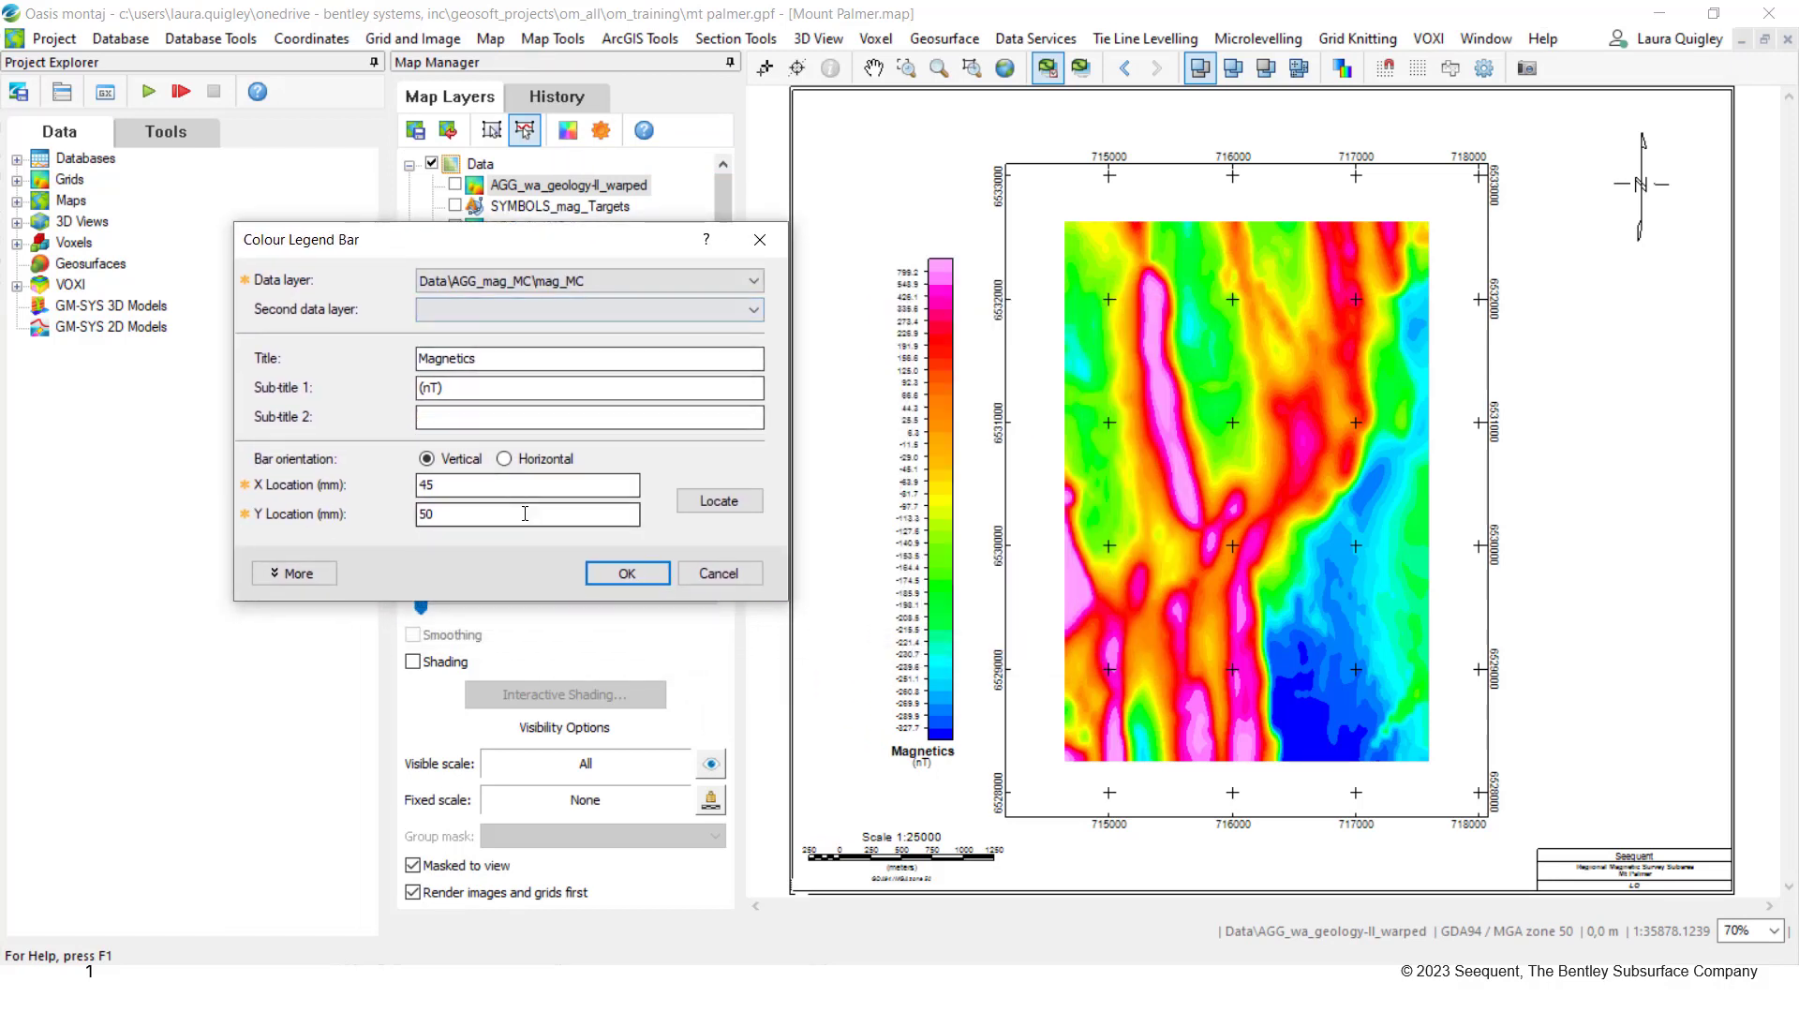
left_click(294, 575)
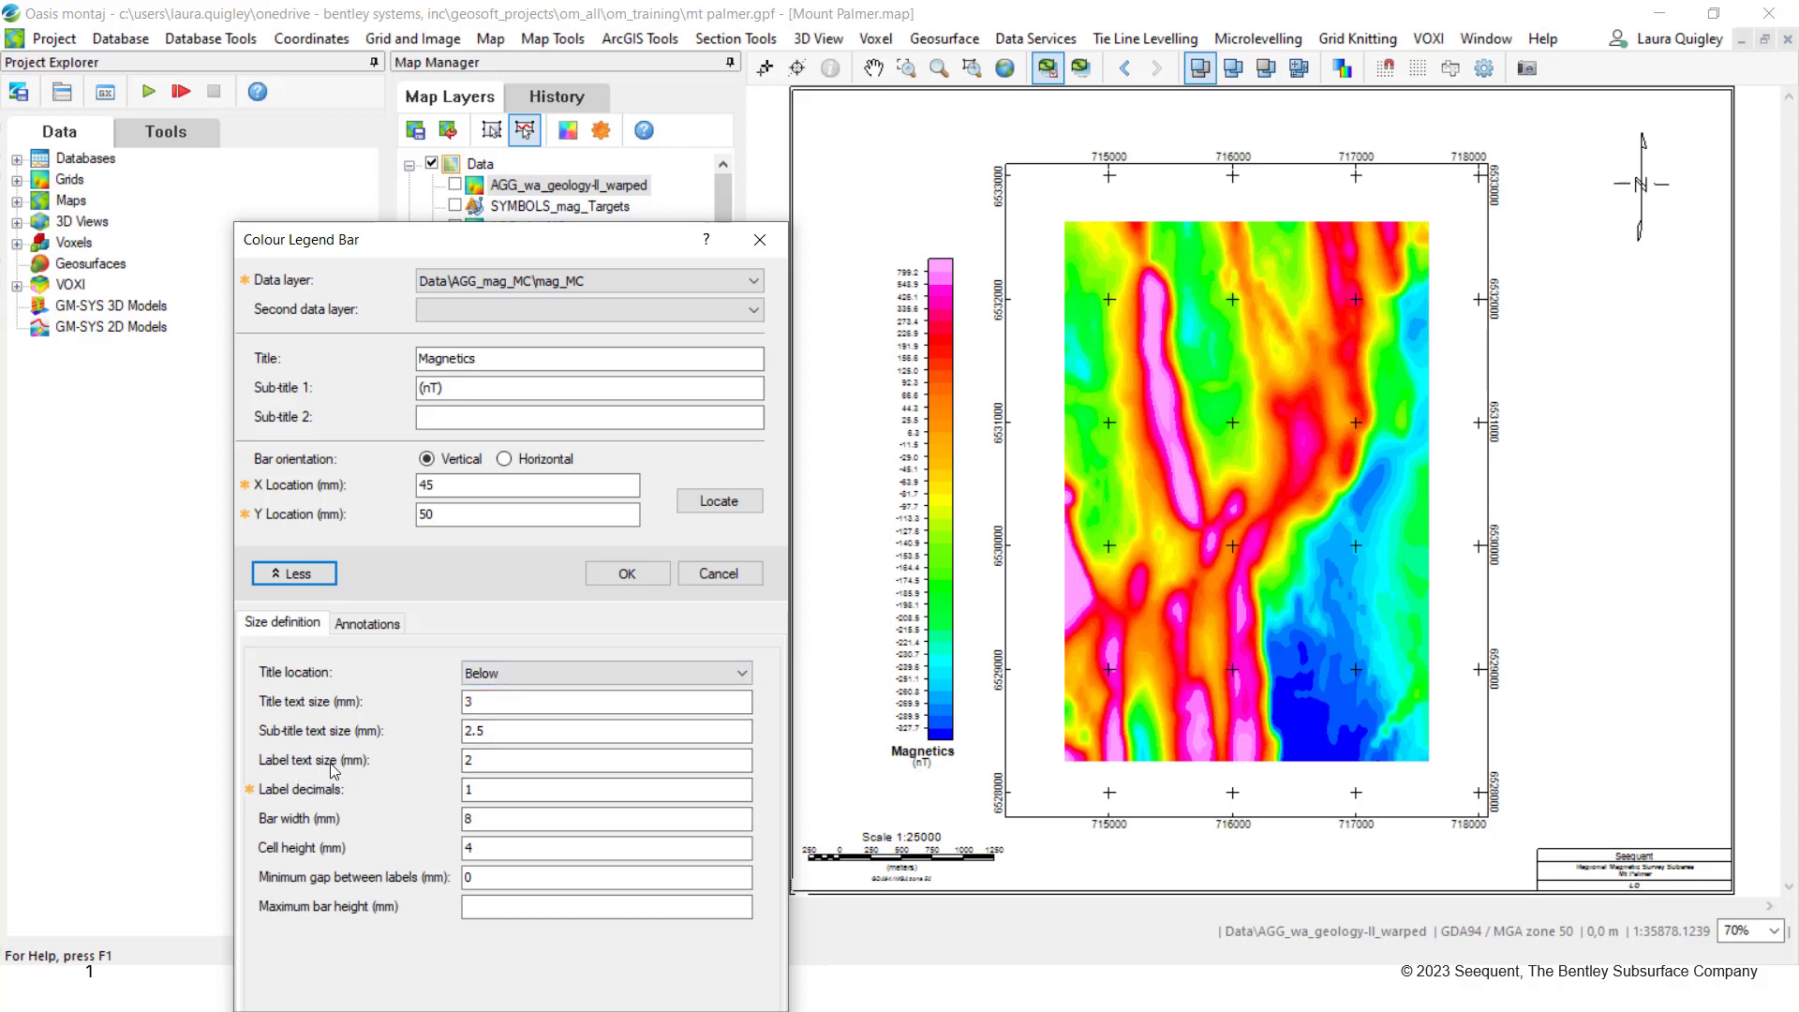
Step: Post the legend labels as percentiles at custom intervals with a coarse interval of 10
left_click(375, 628)
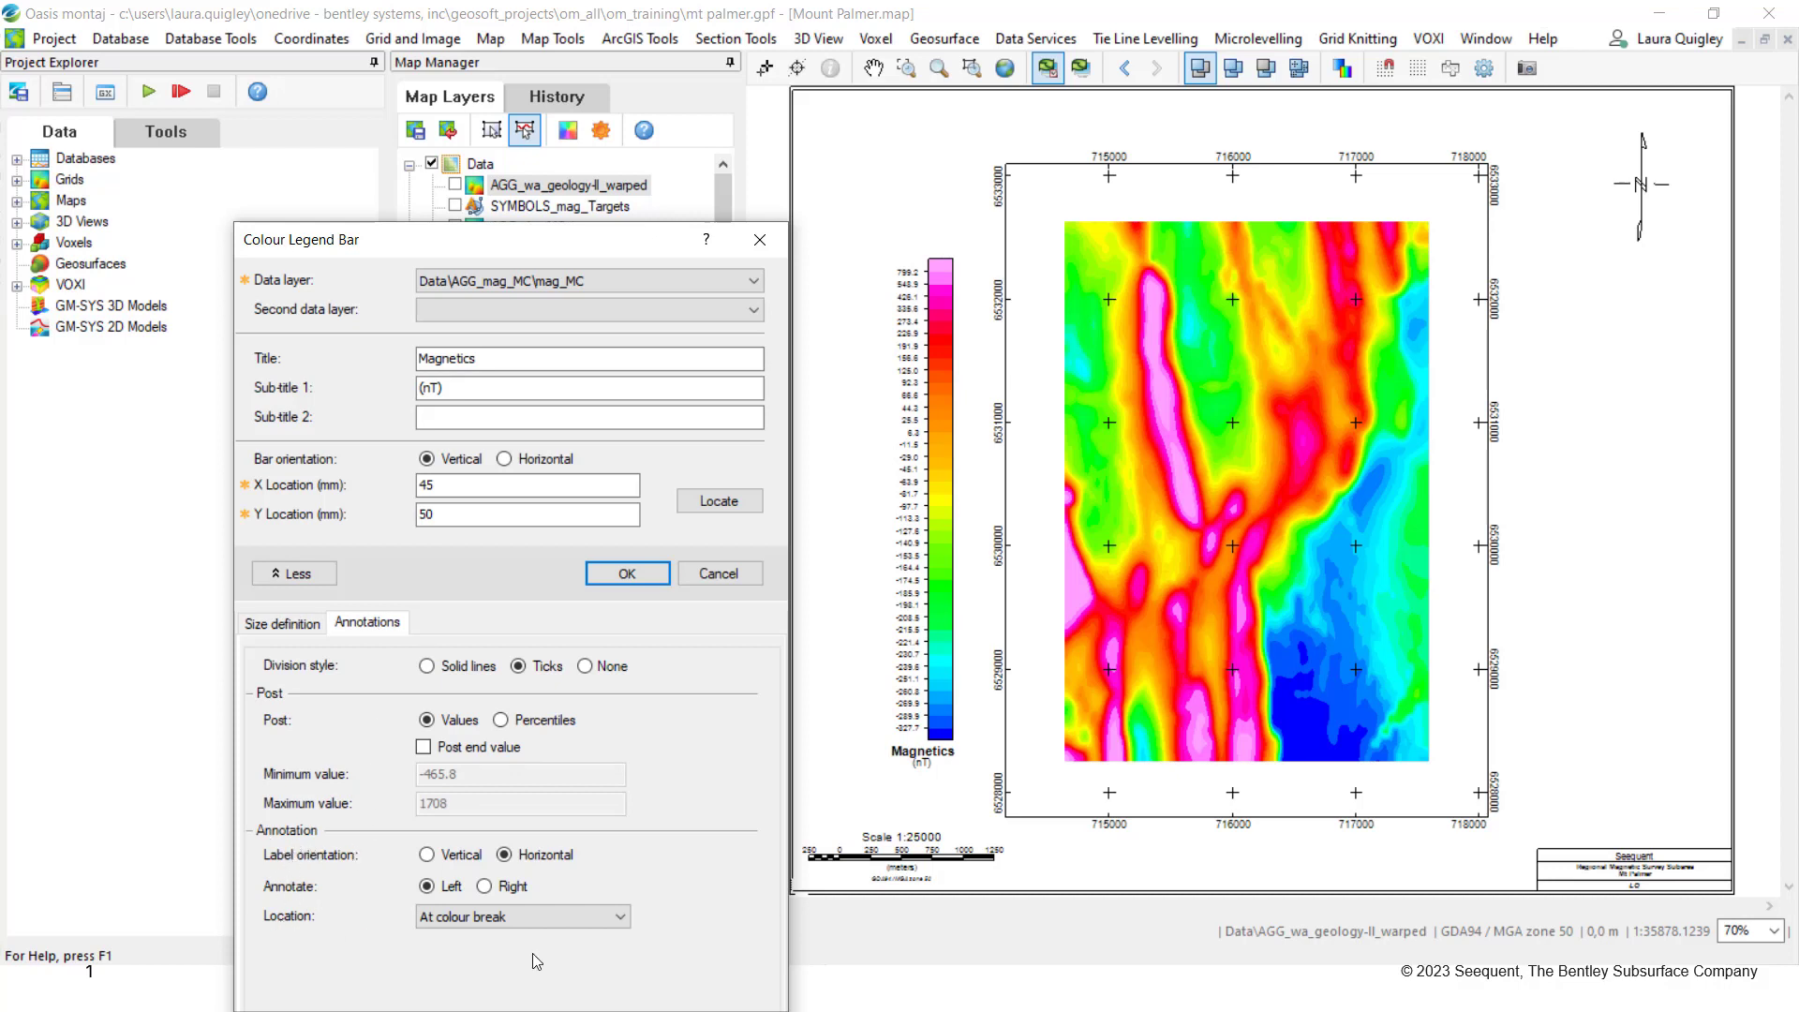
left_click(536, 919)
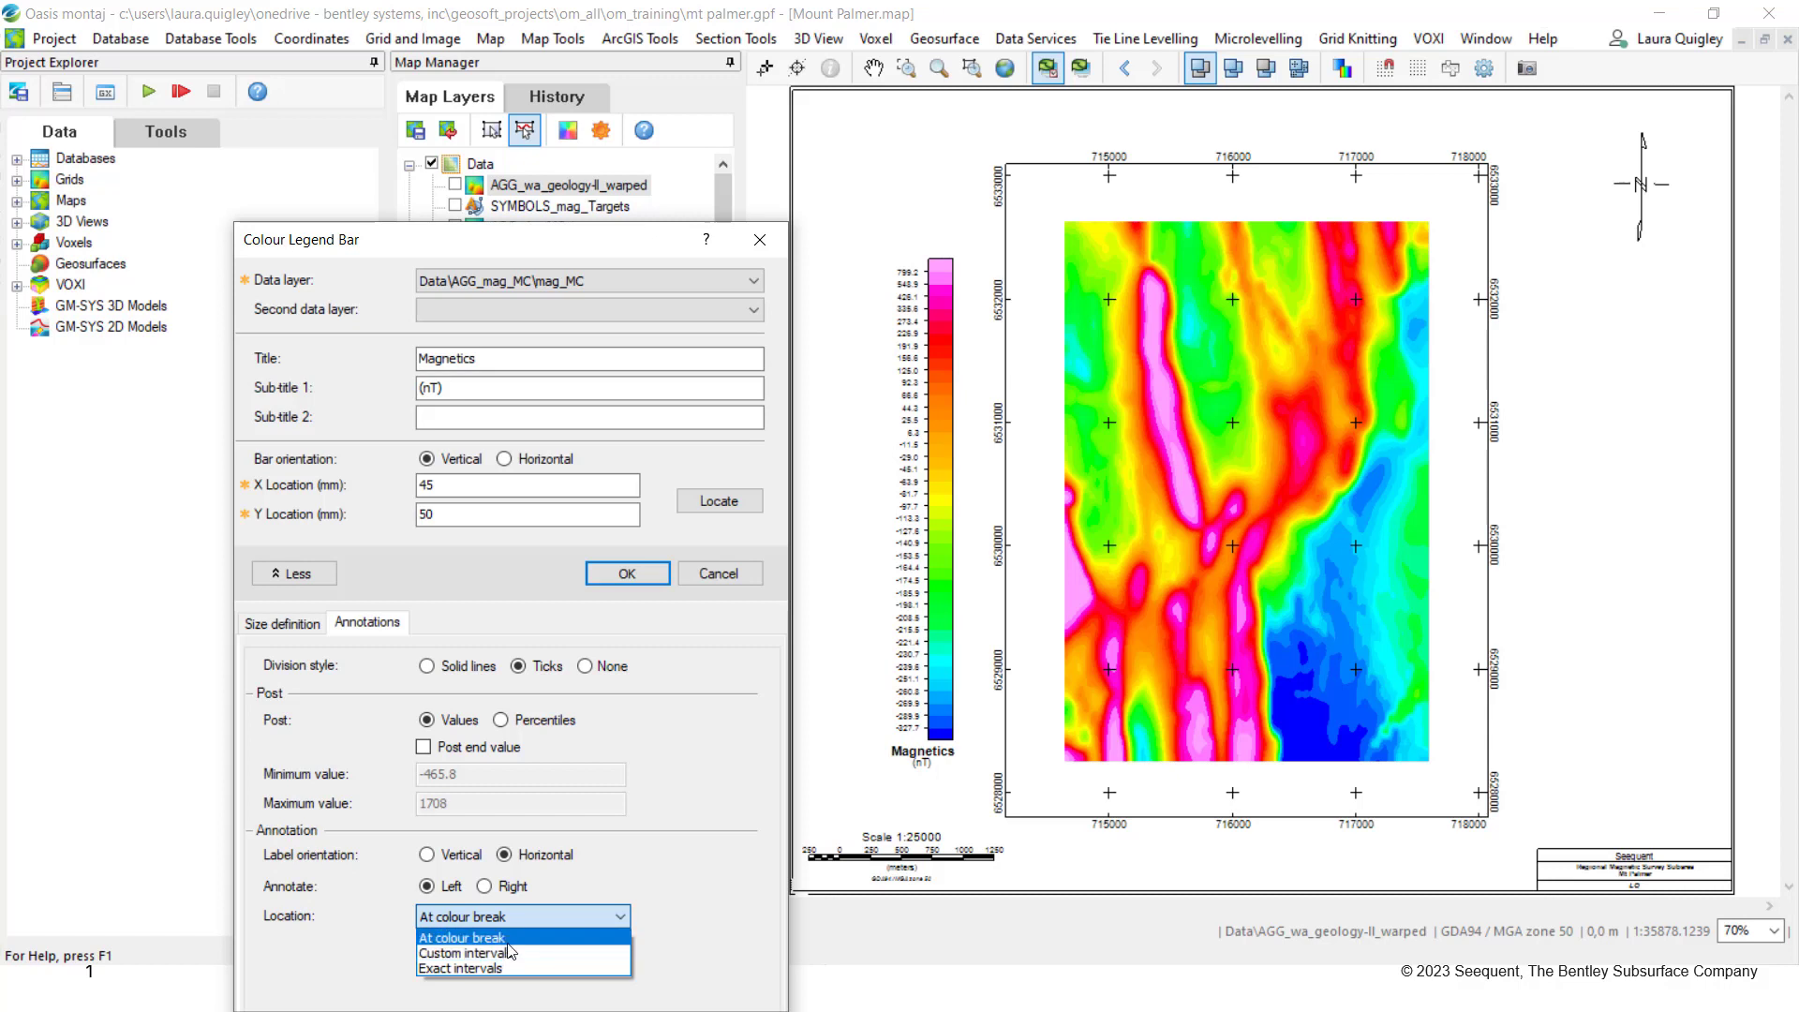
left_click(512, 938)
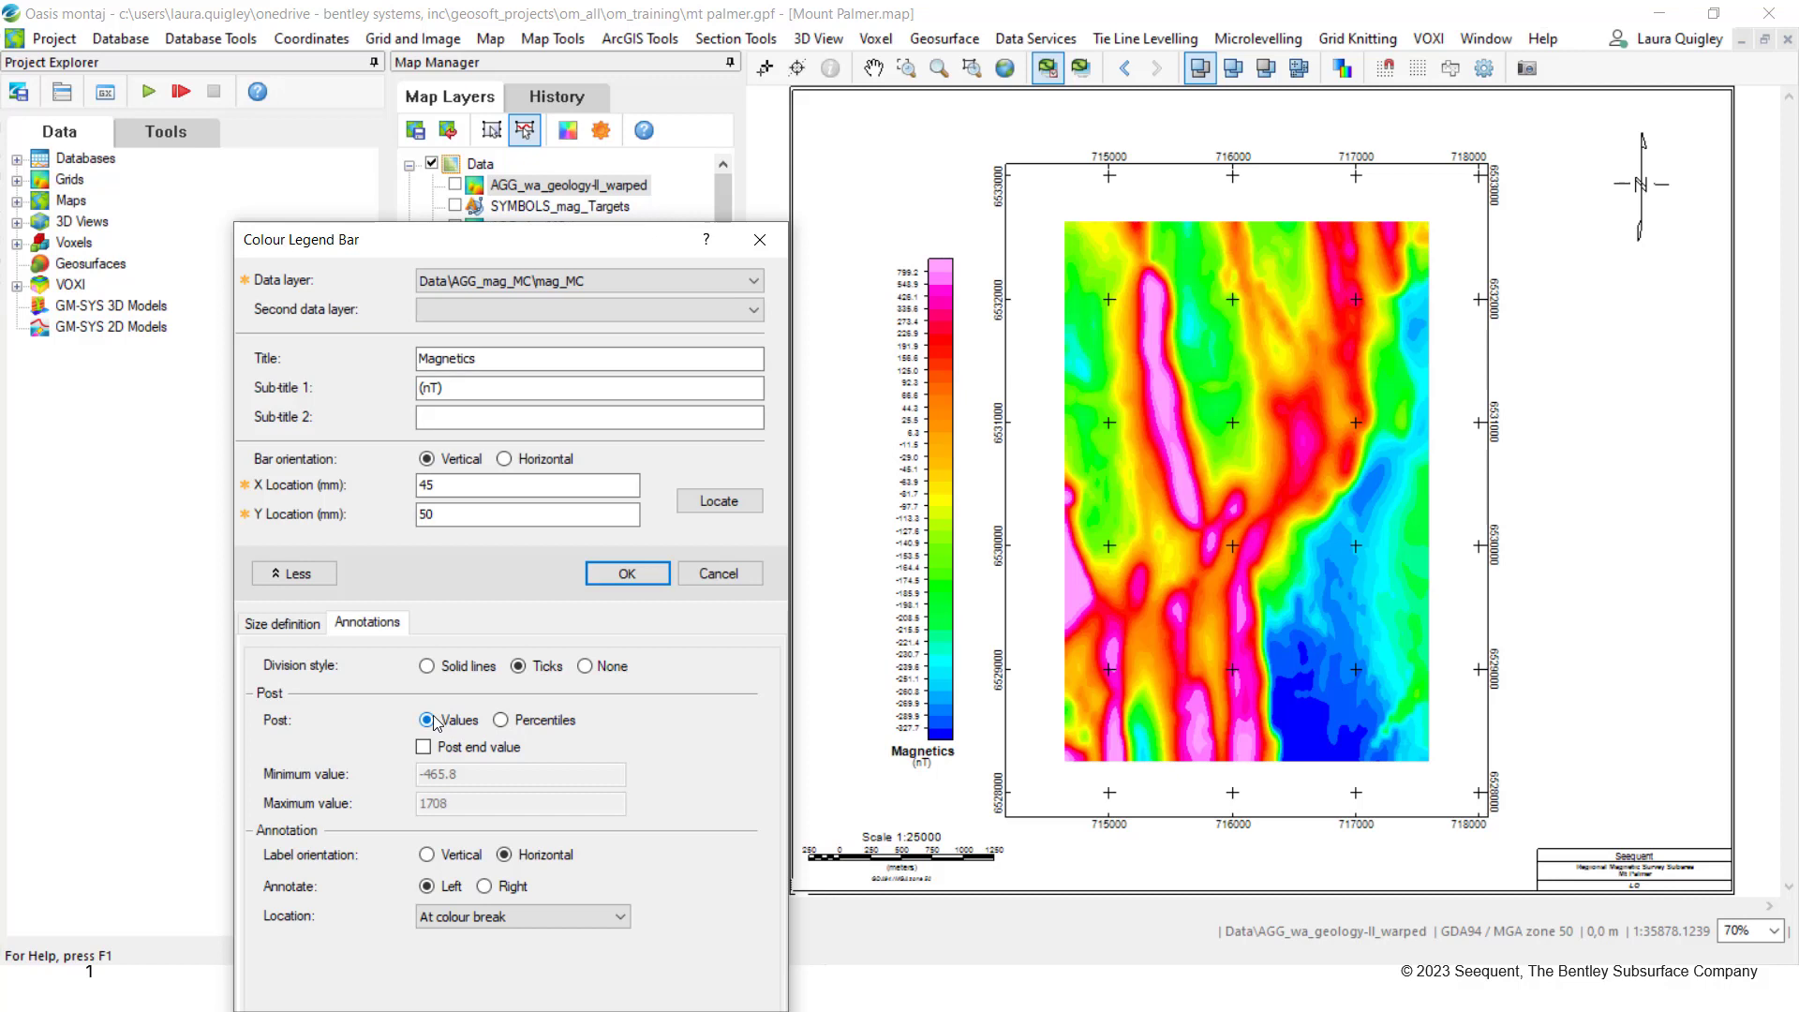
left_click(503, 722)
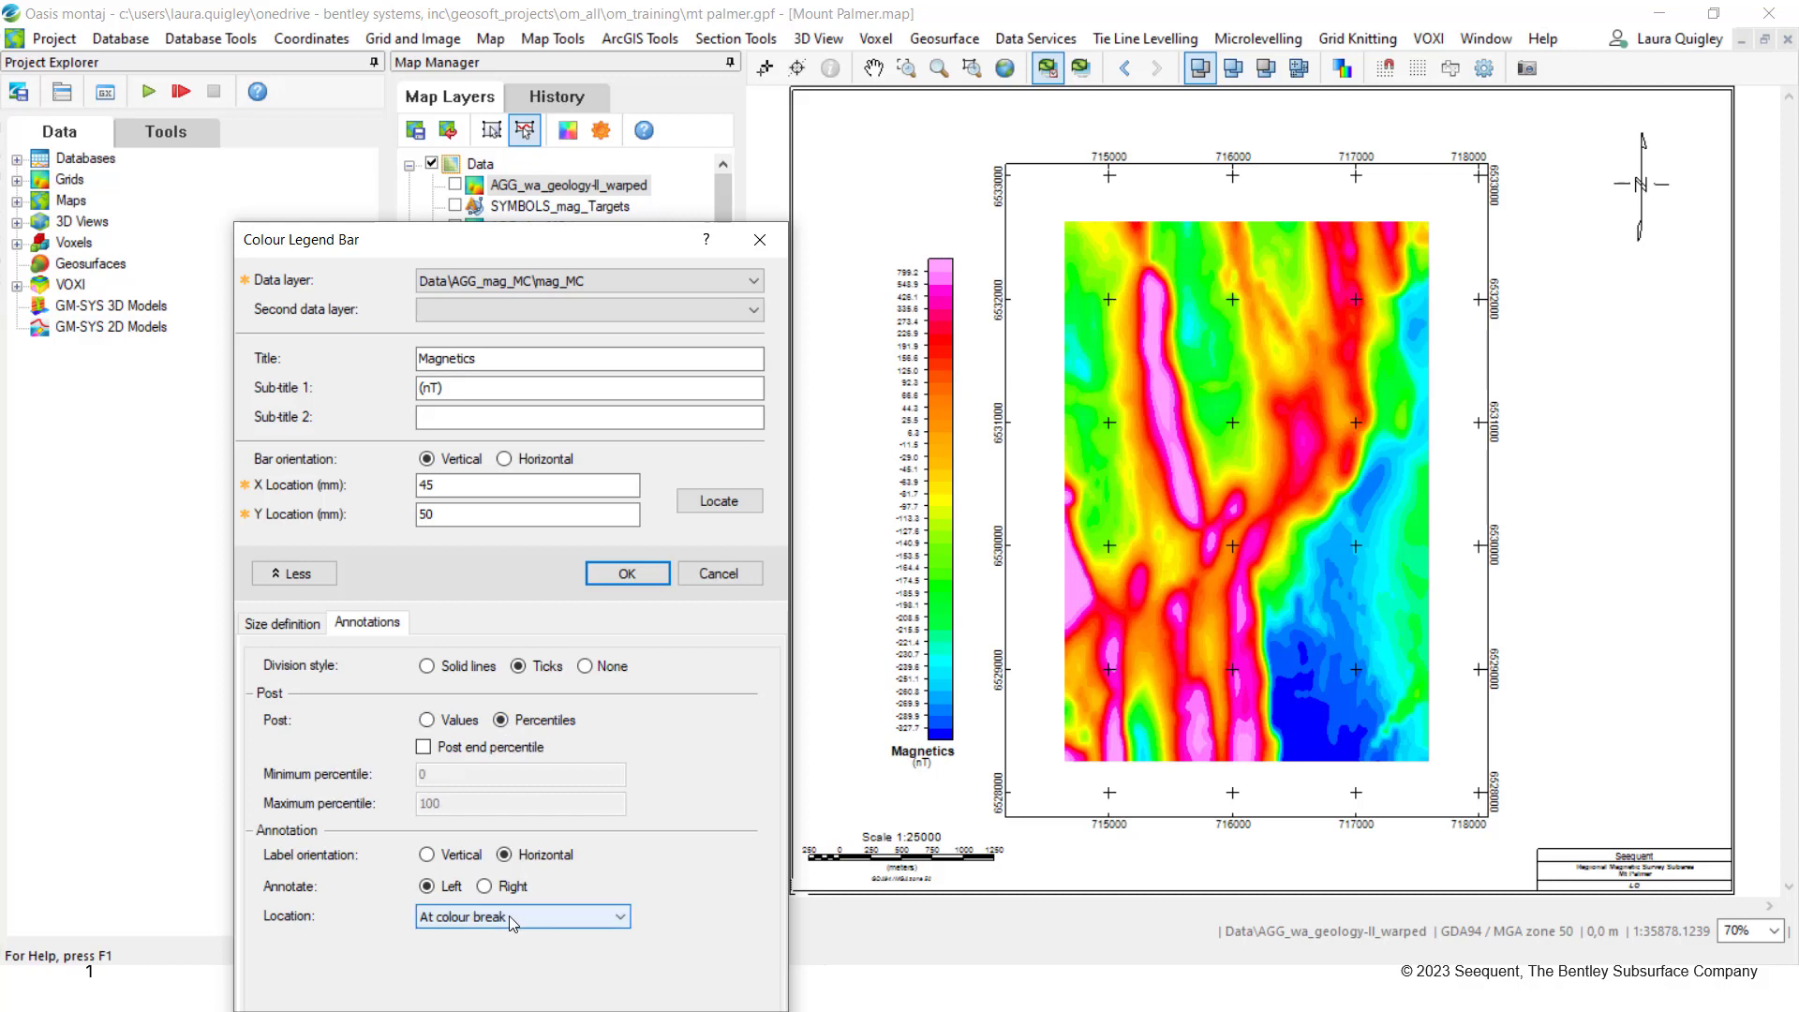
left_click(457, 916)
left_click(457, 954)
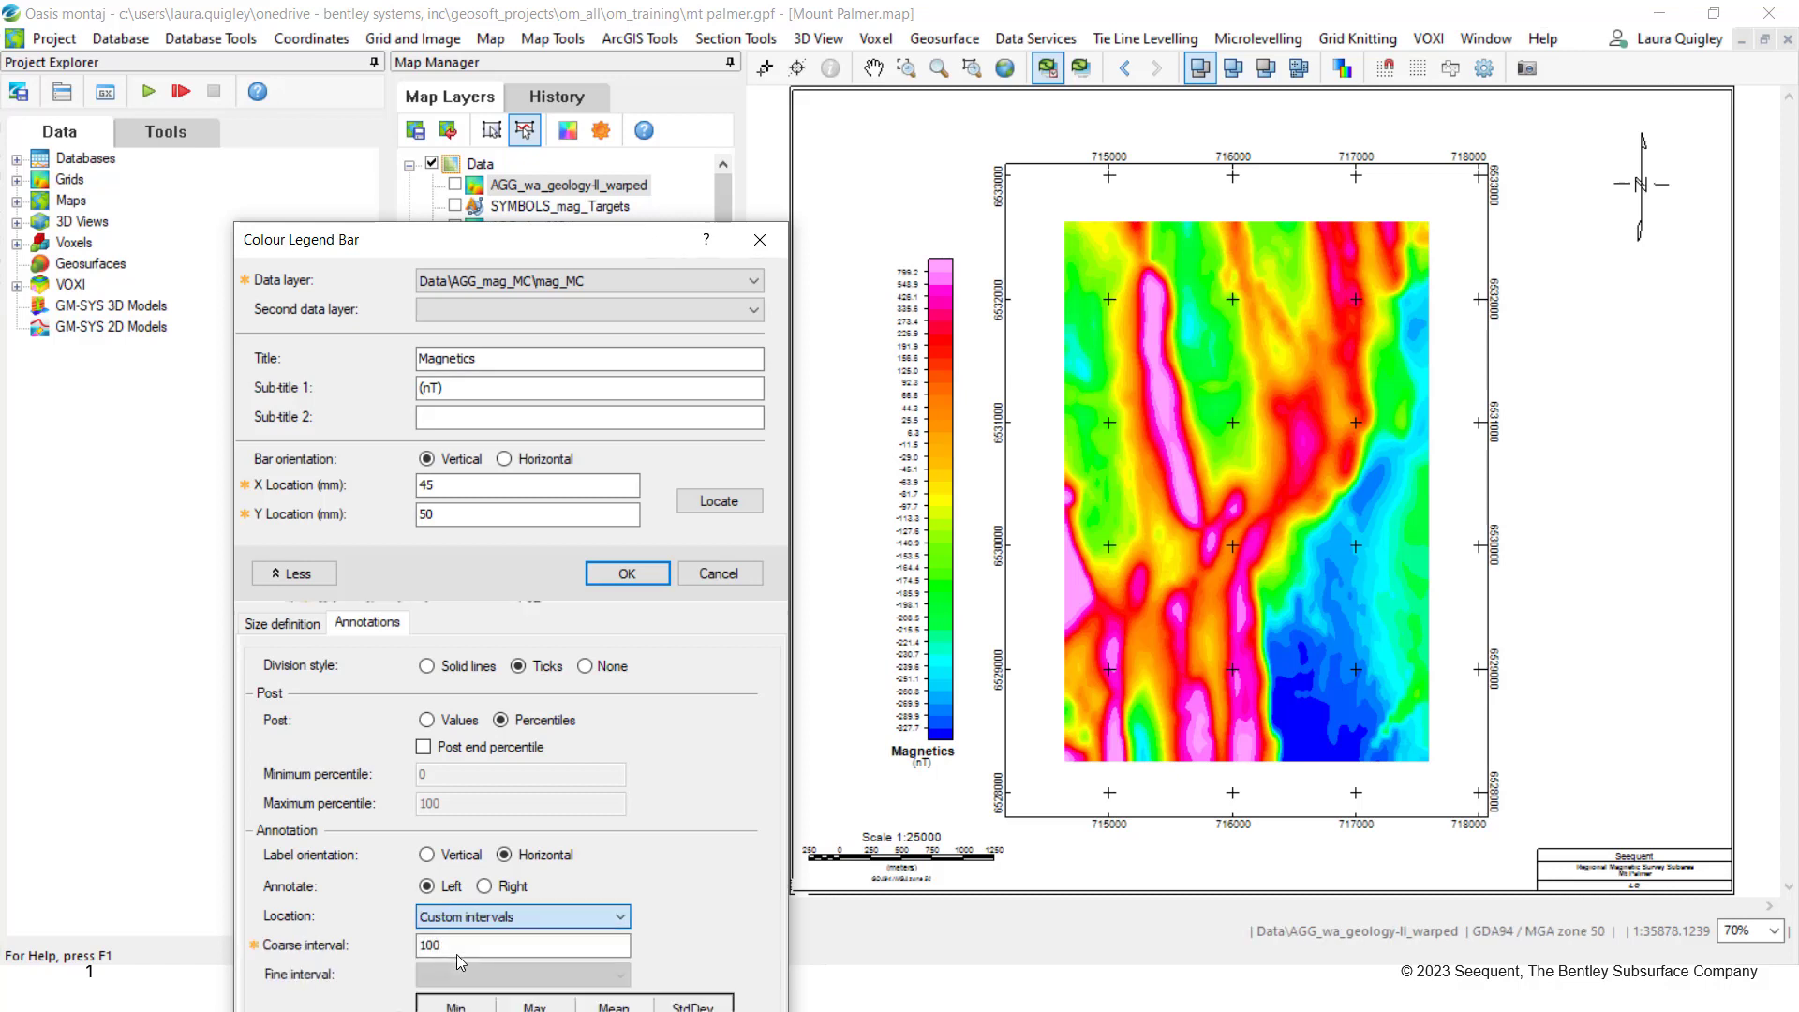
key("Tab")
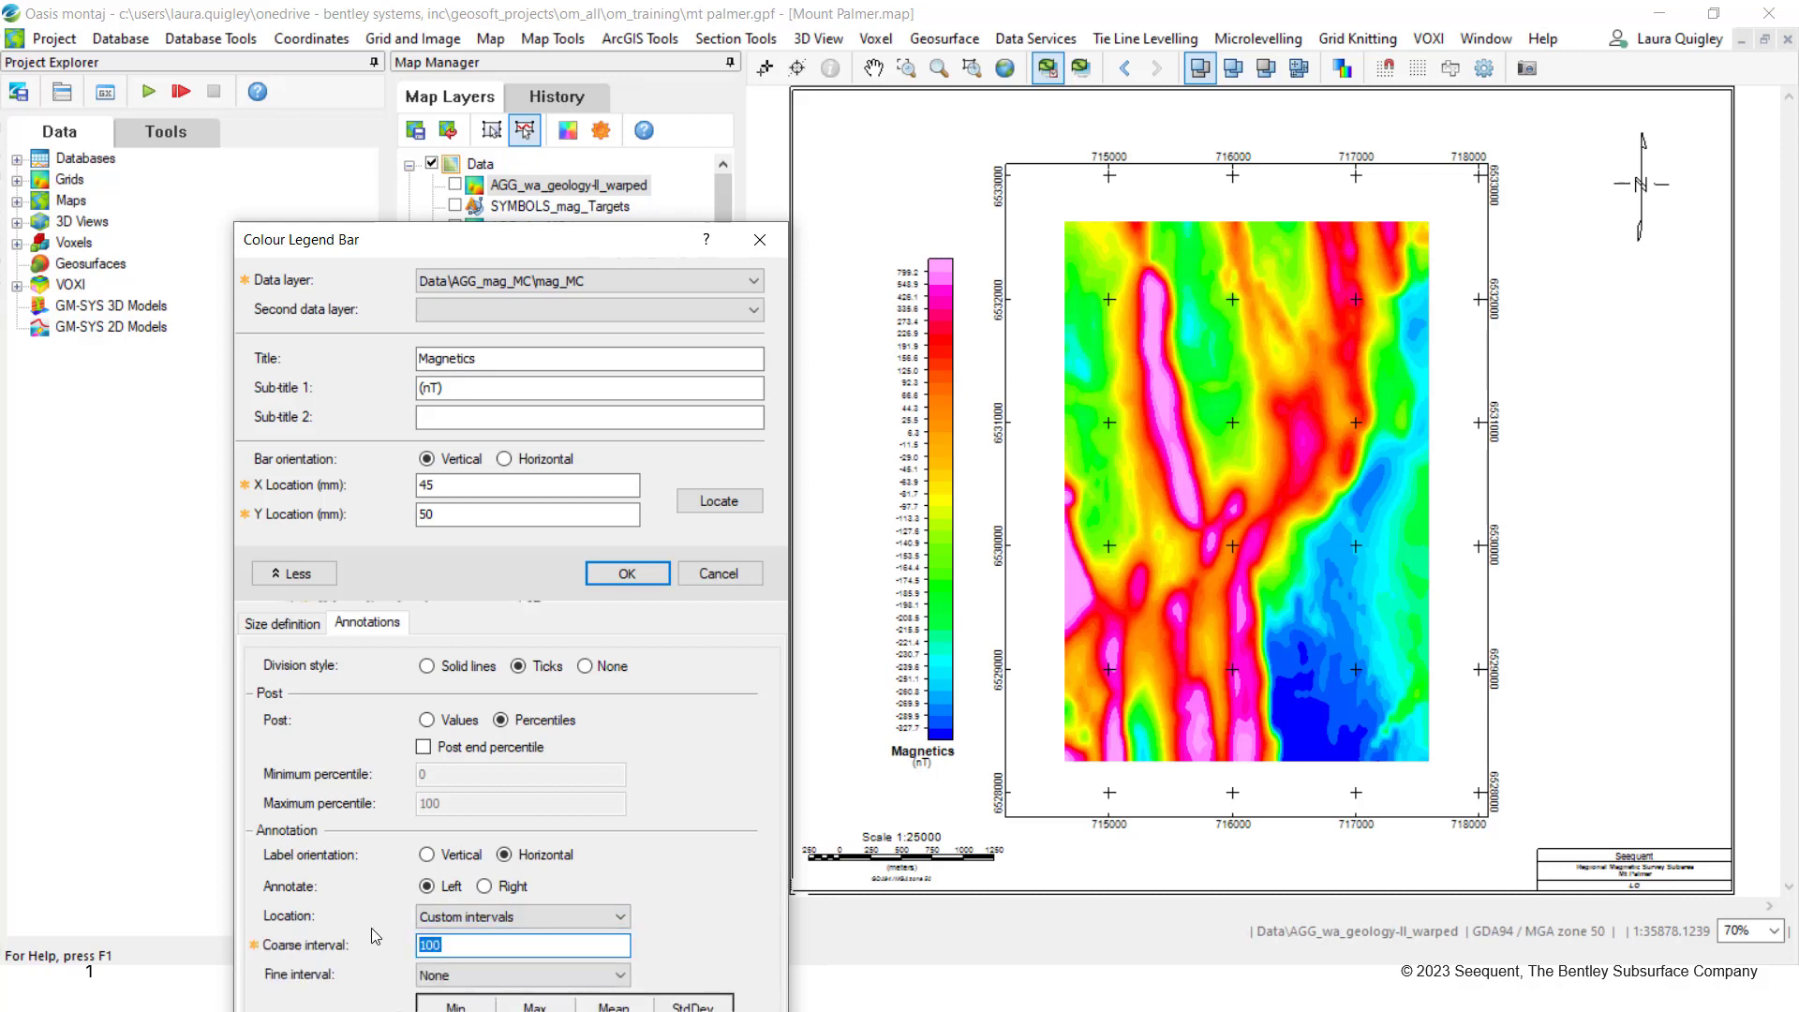
type("10")
left_click_drag(553, 247, 560, 177)
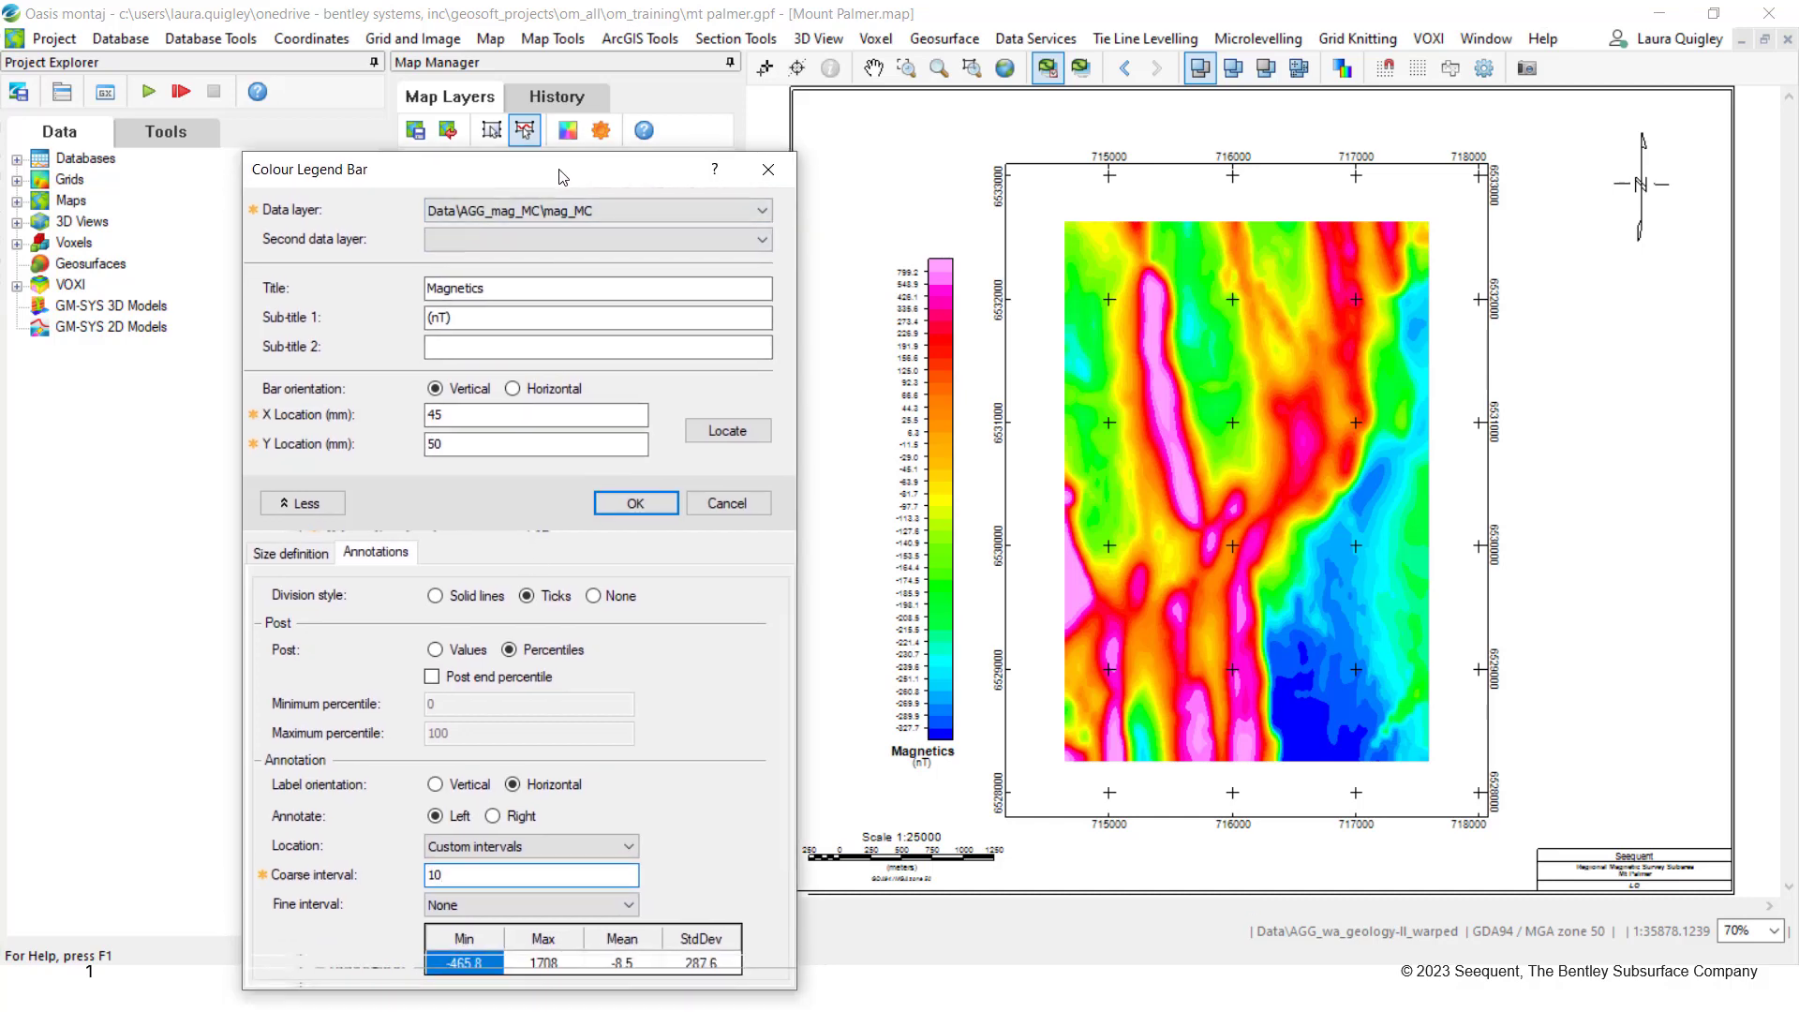
left_click(636, 504)
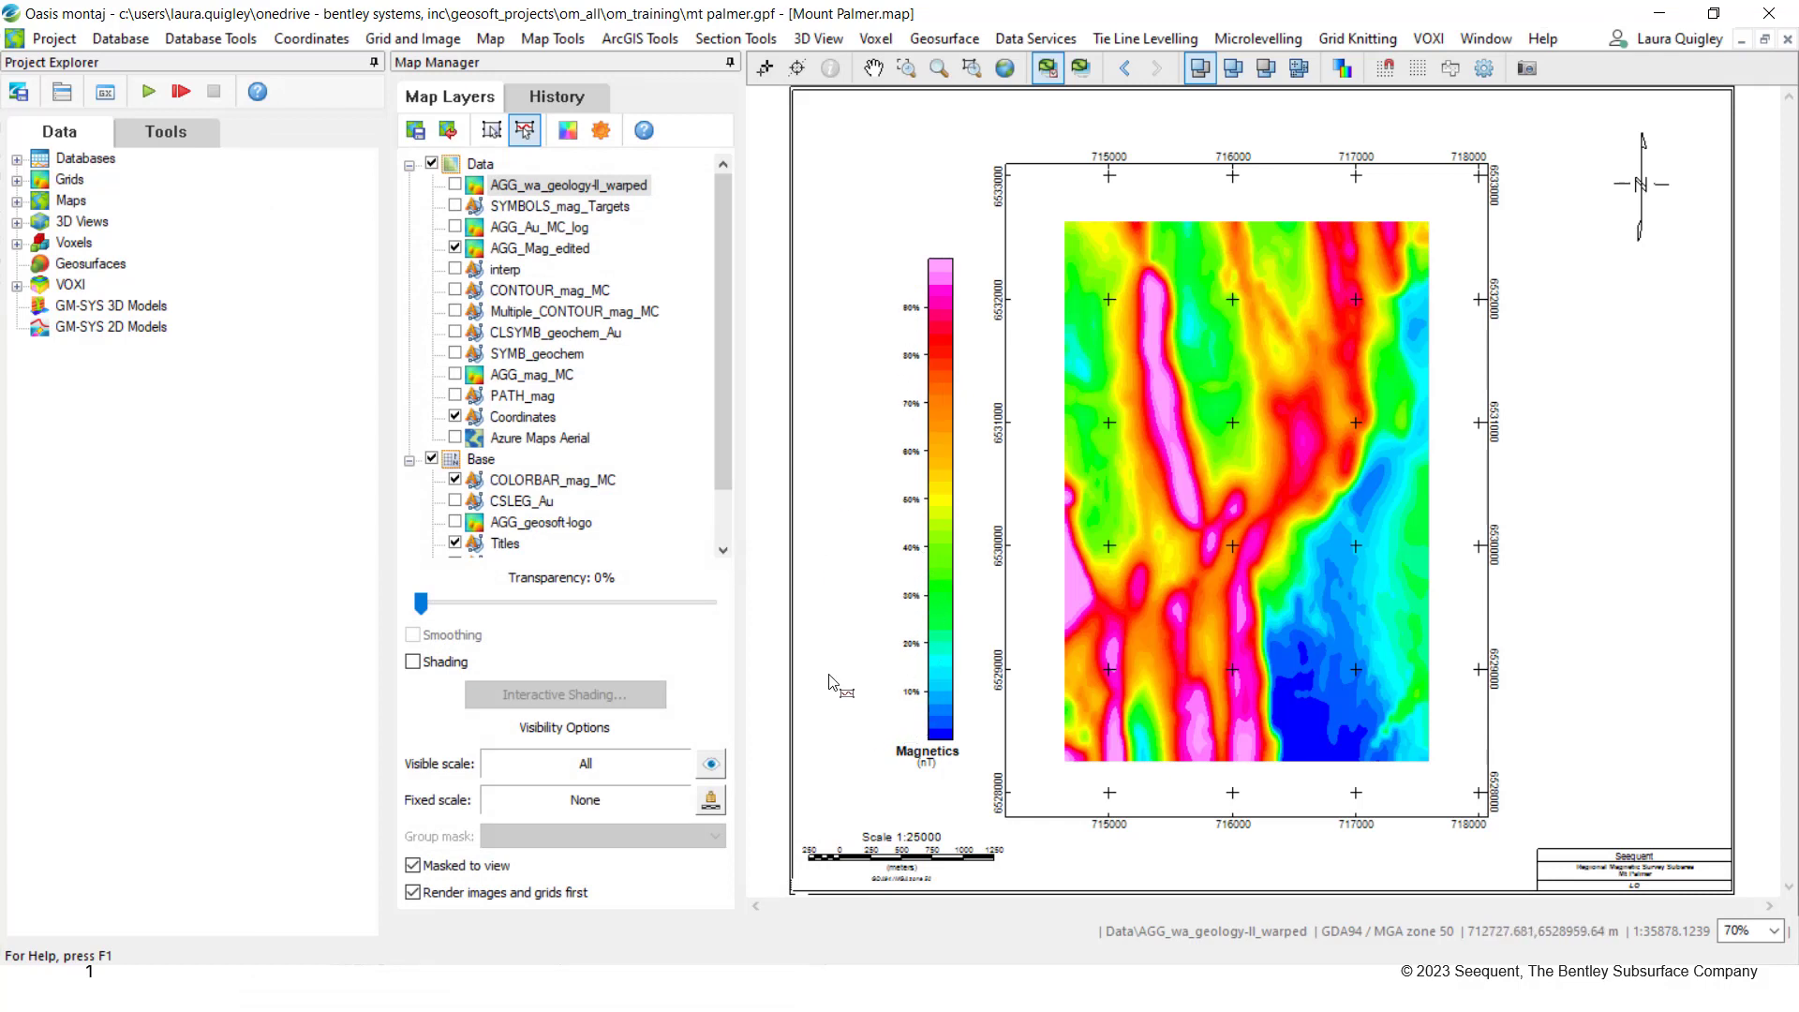
Step: Reopen the Colour Legend Bar settings with the extra options expanded
left_click(435, 40)
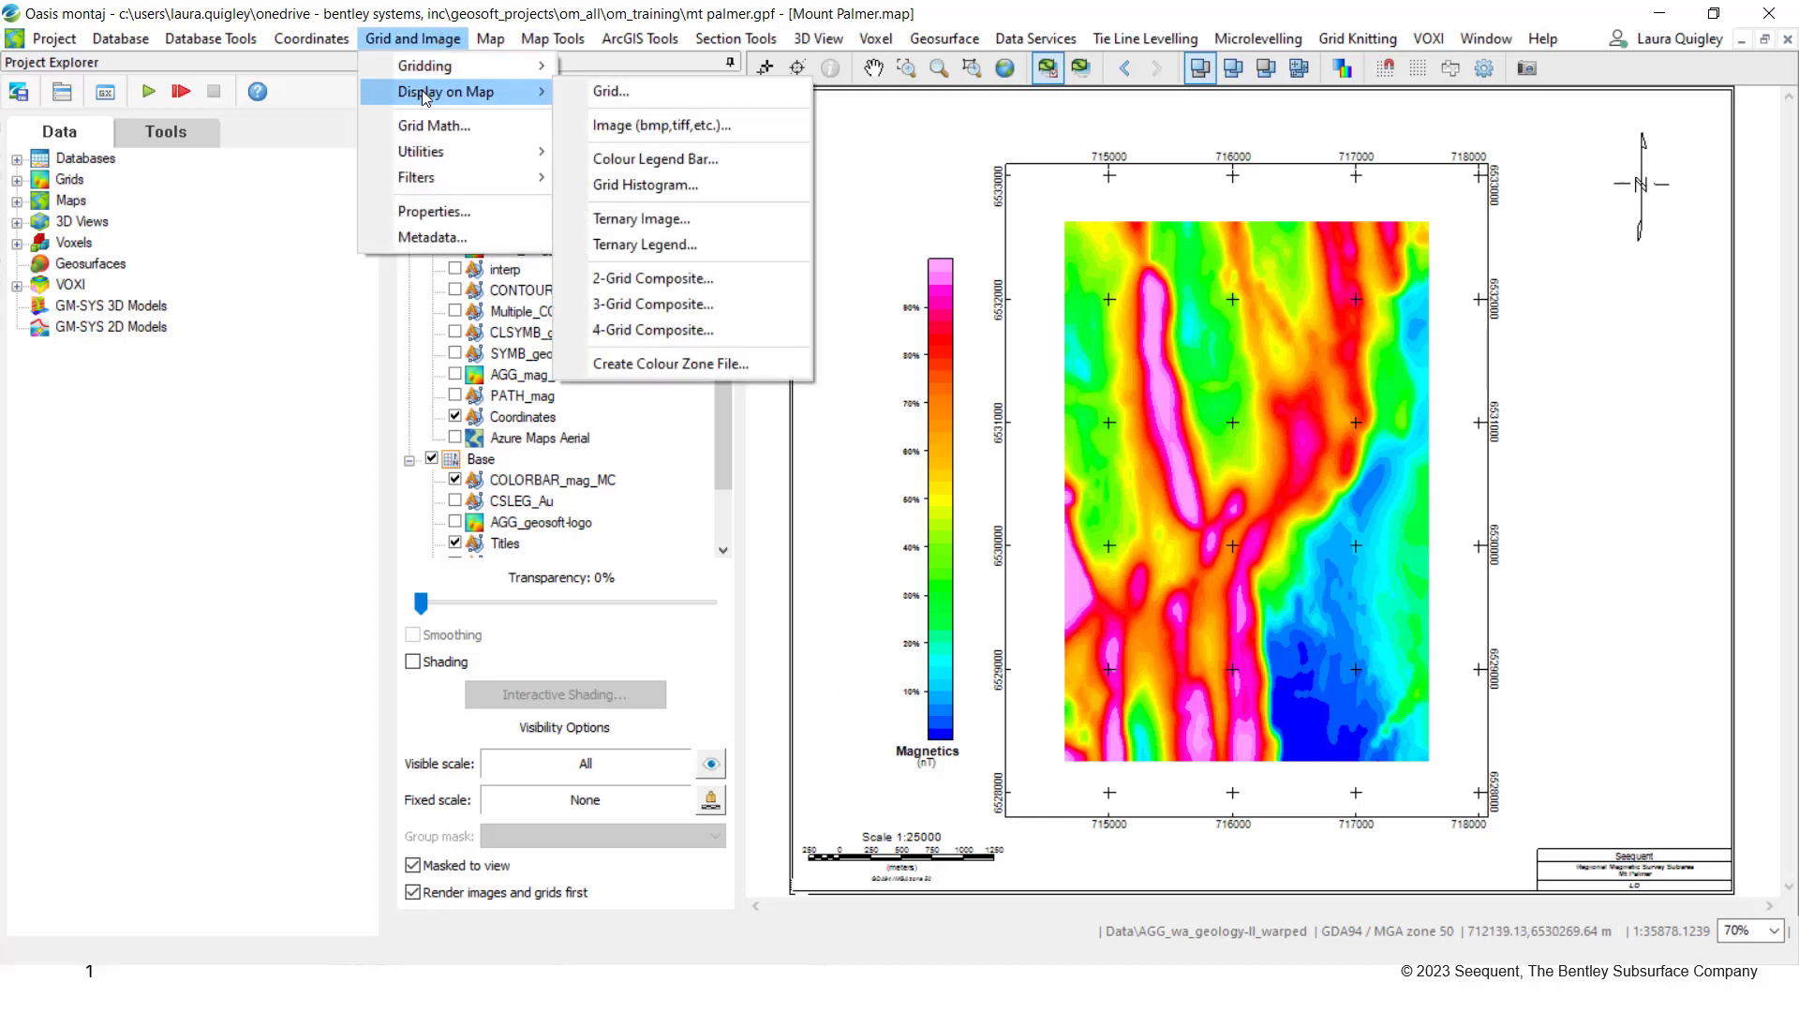
left_click(635, 167)
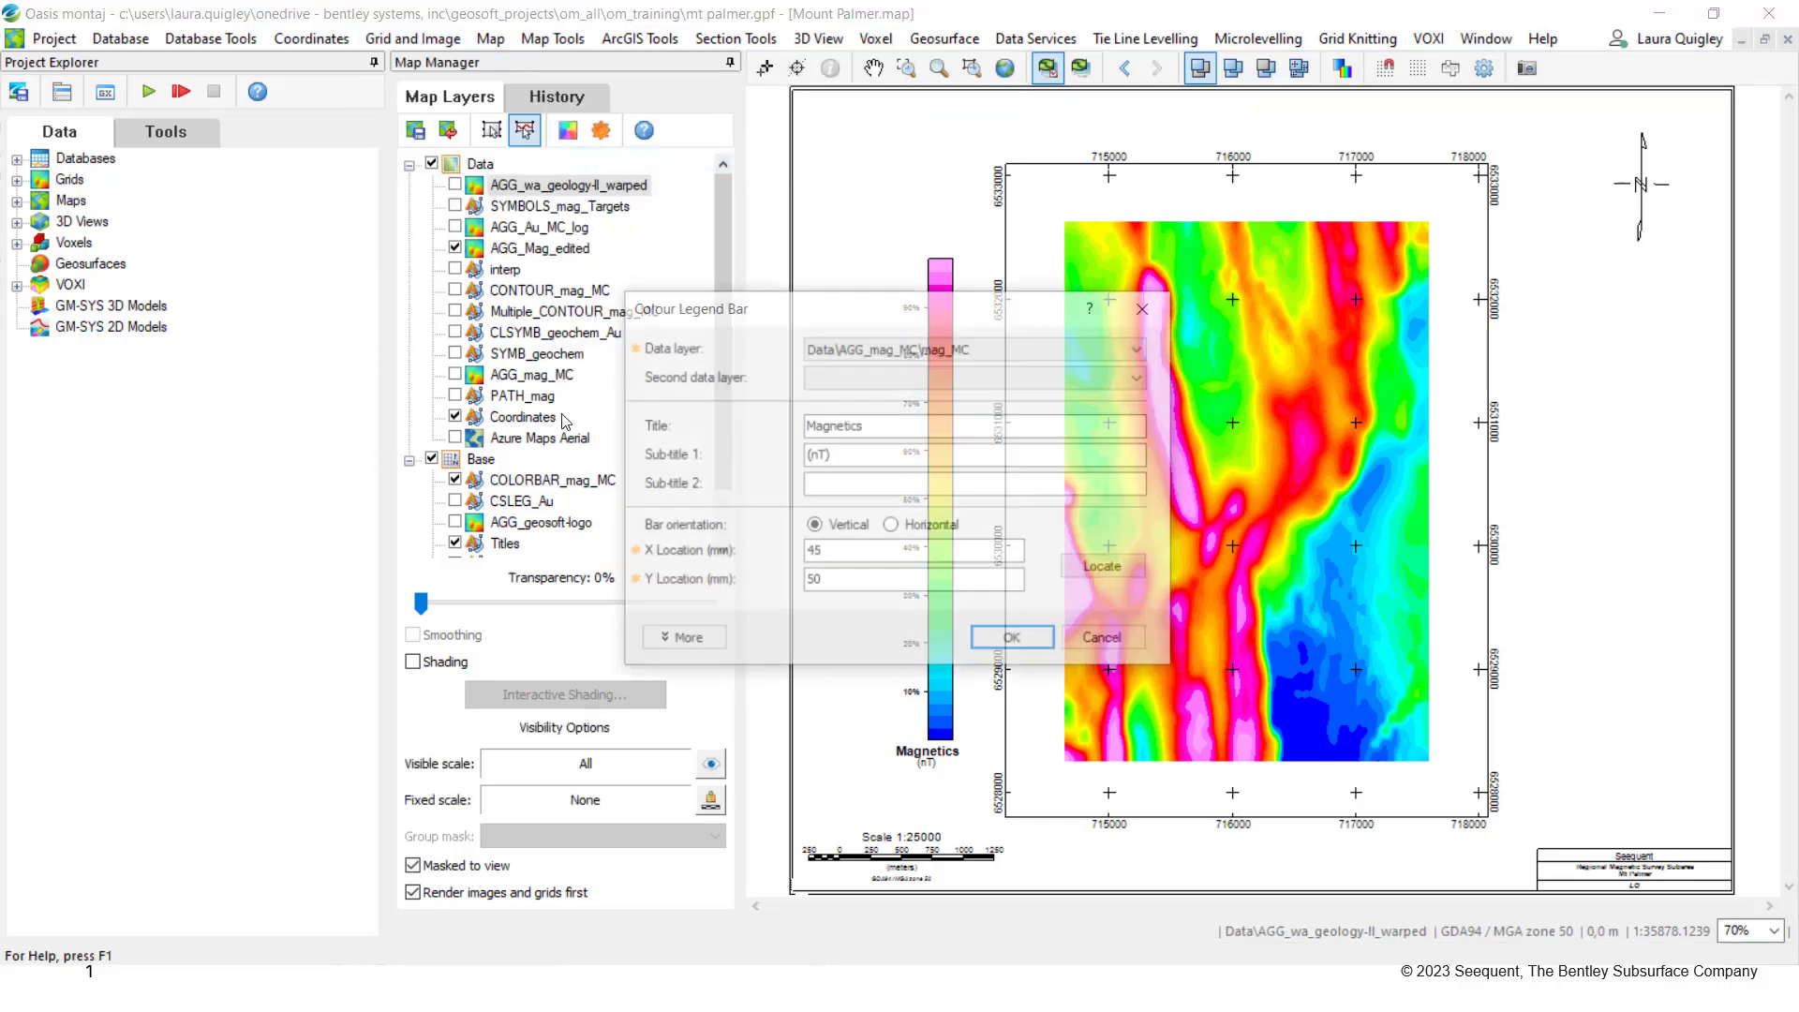
left_click(702, 642)
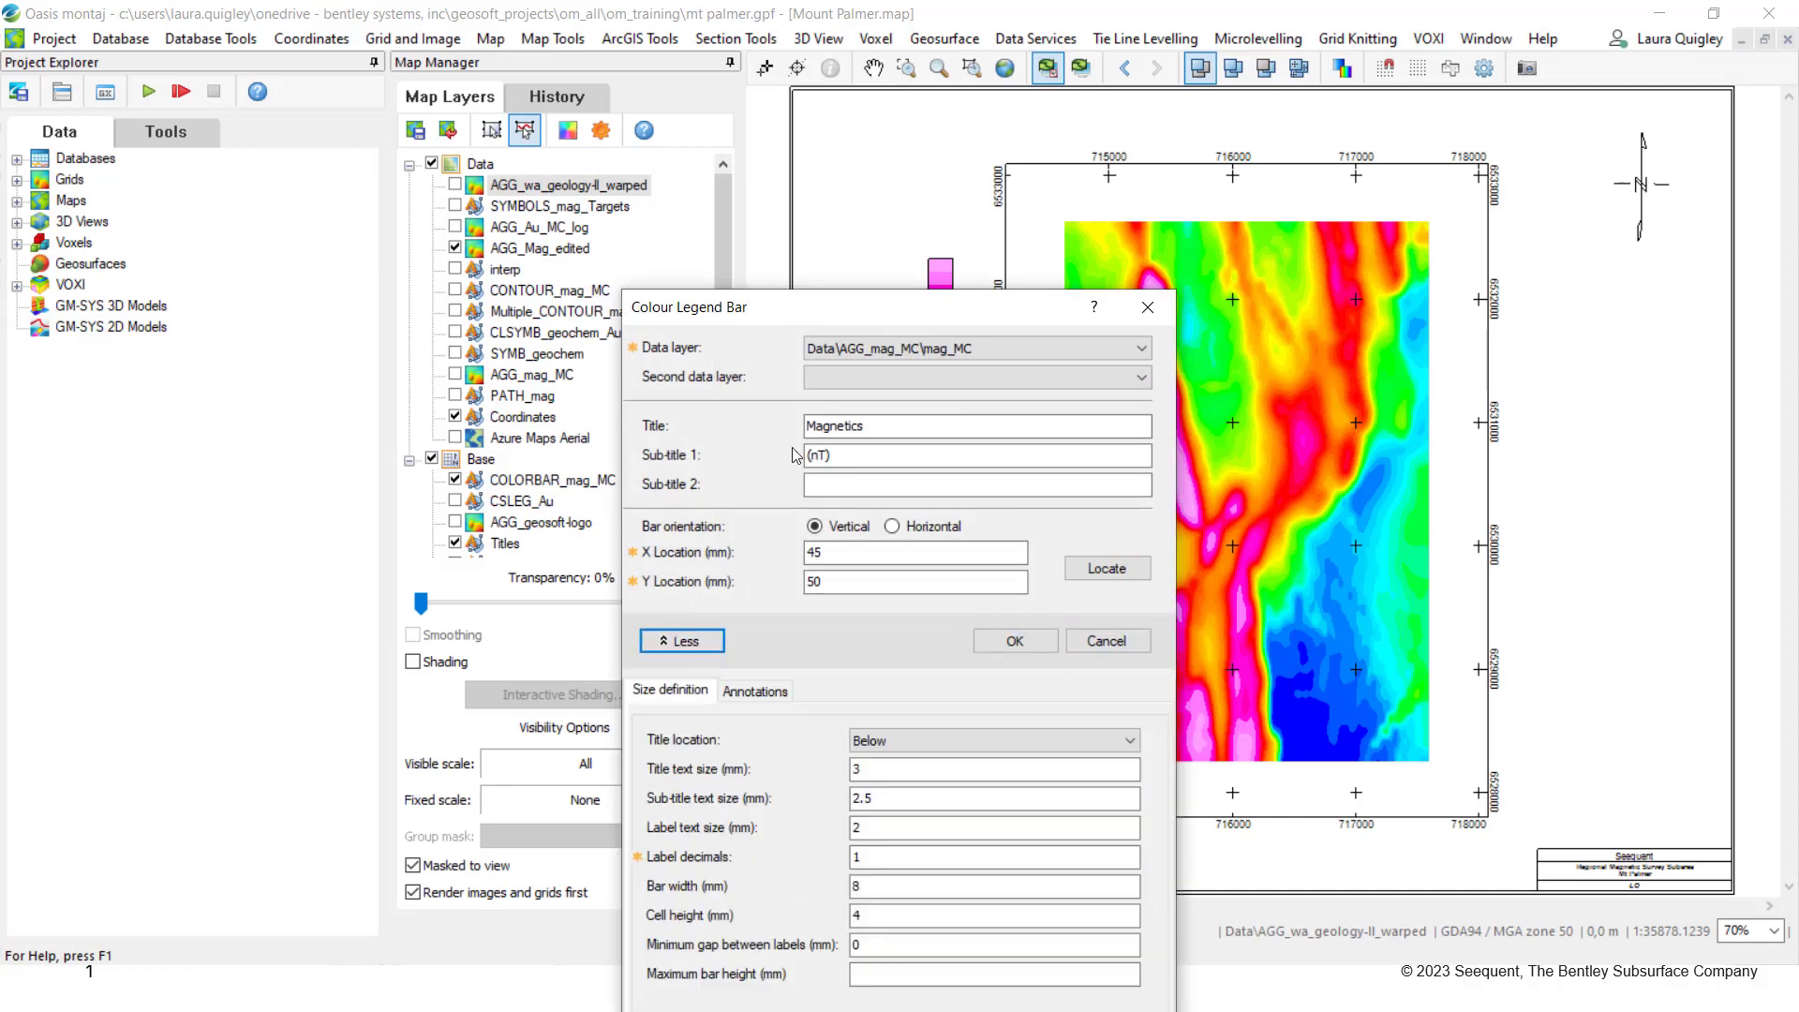
left_click_drag(802, 322, 667, 155)
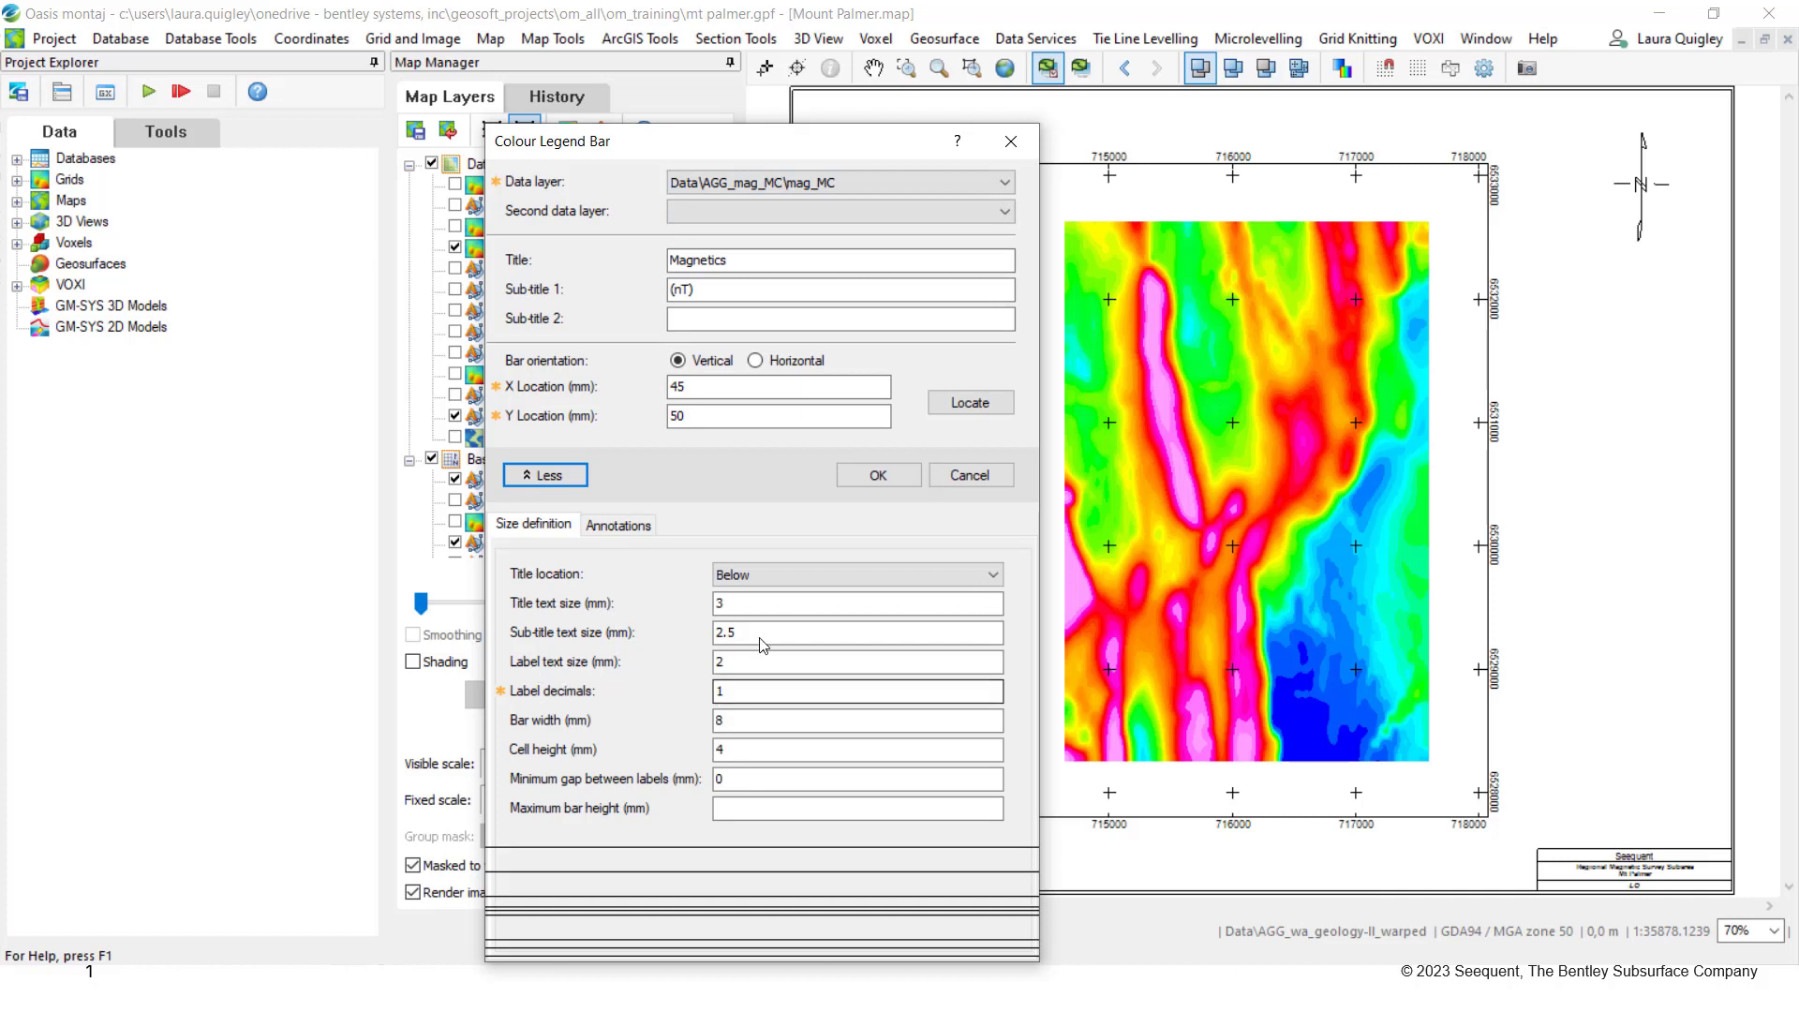
double_click(745, 662)
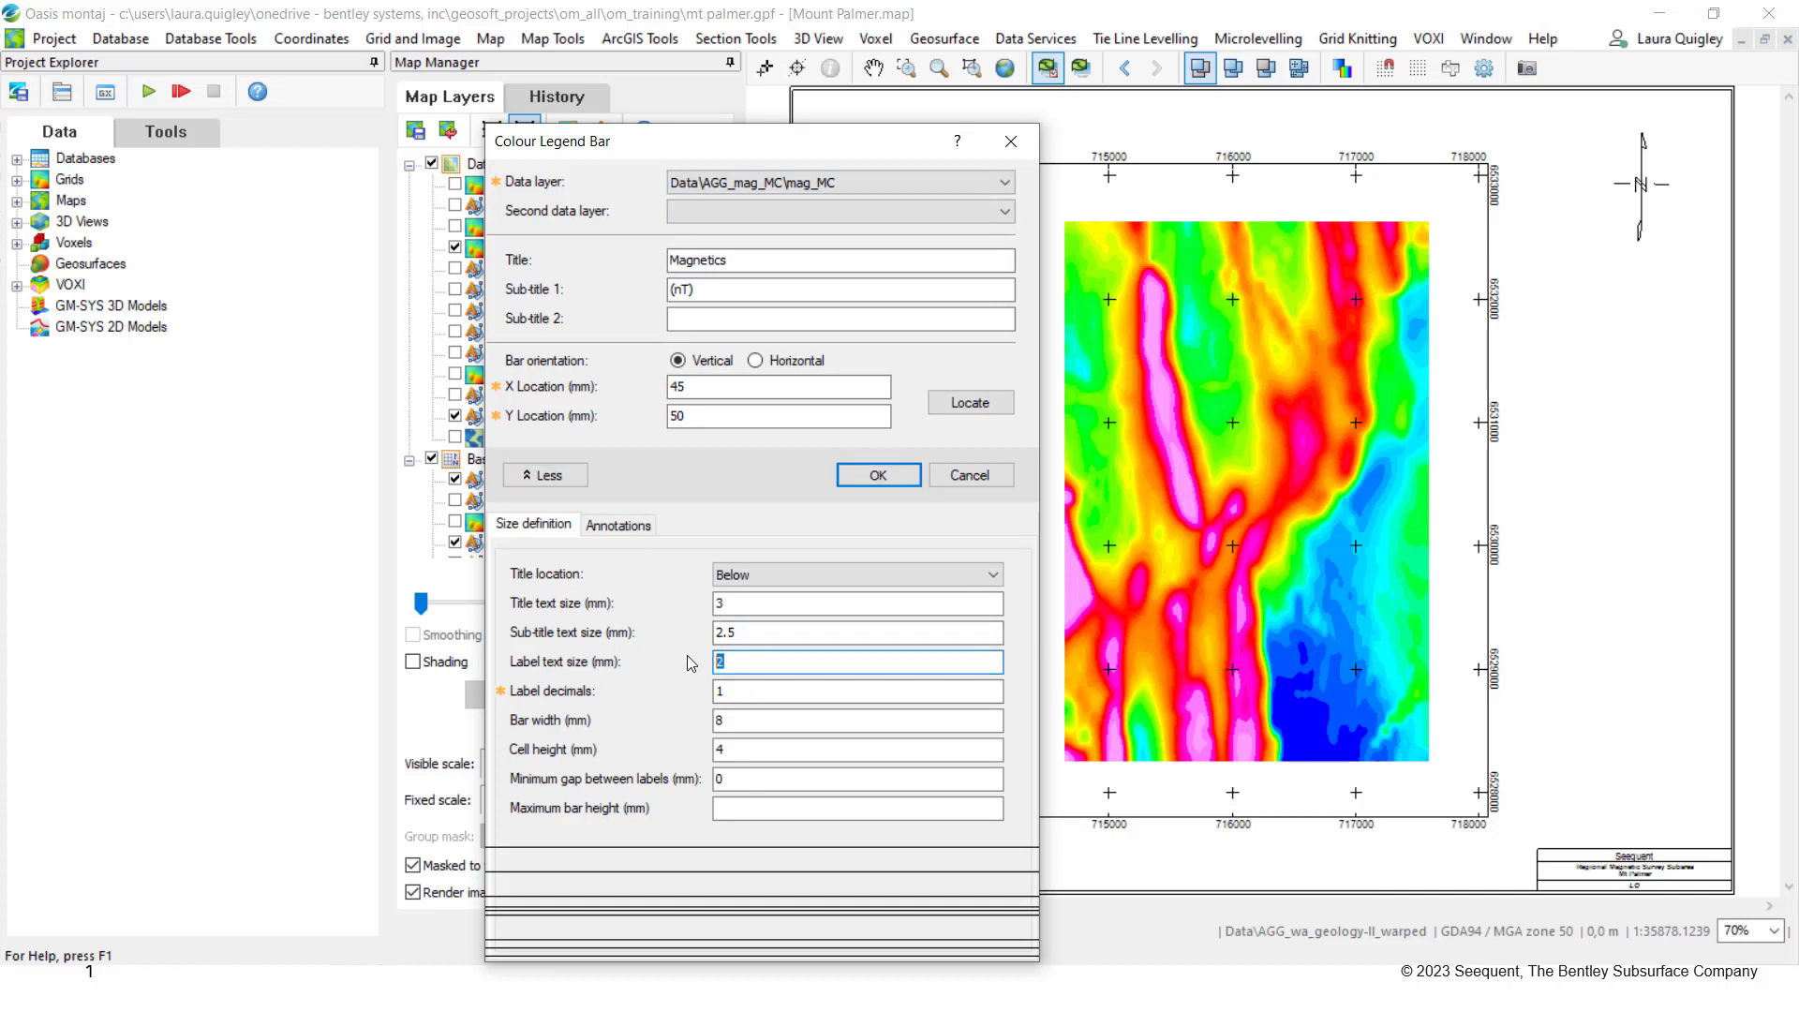
Step: Post legend labels as values with coarse interval 100 and fine interval 25
left_click(611, 529)
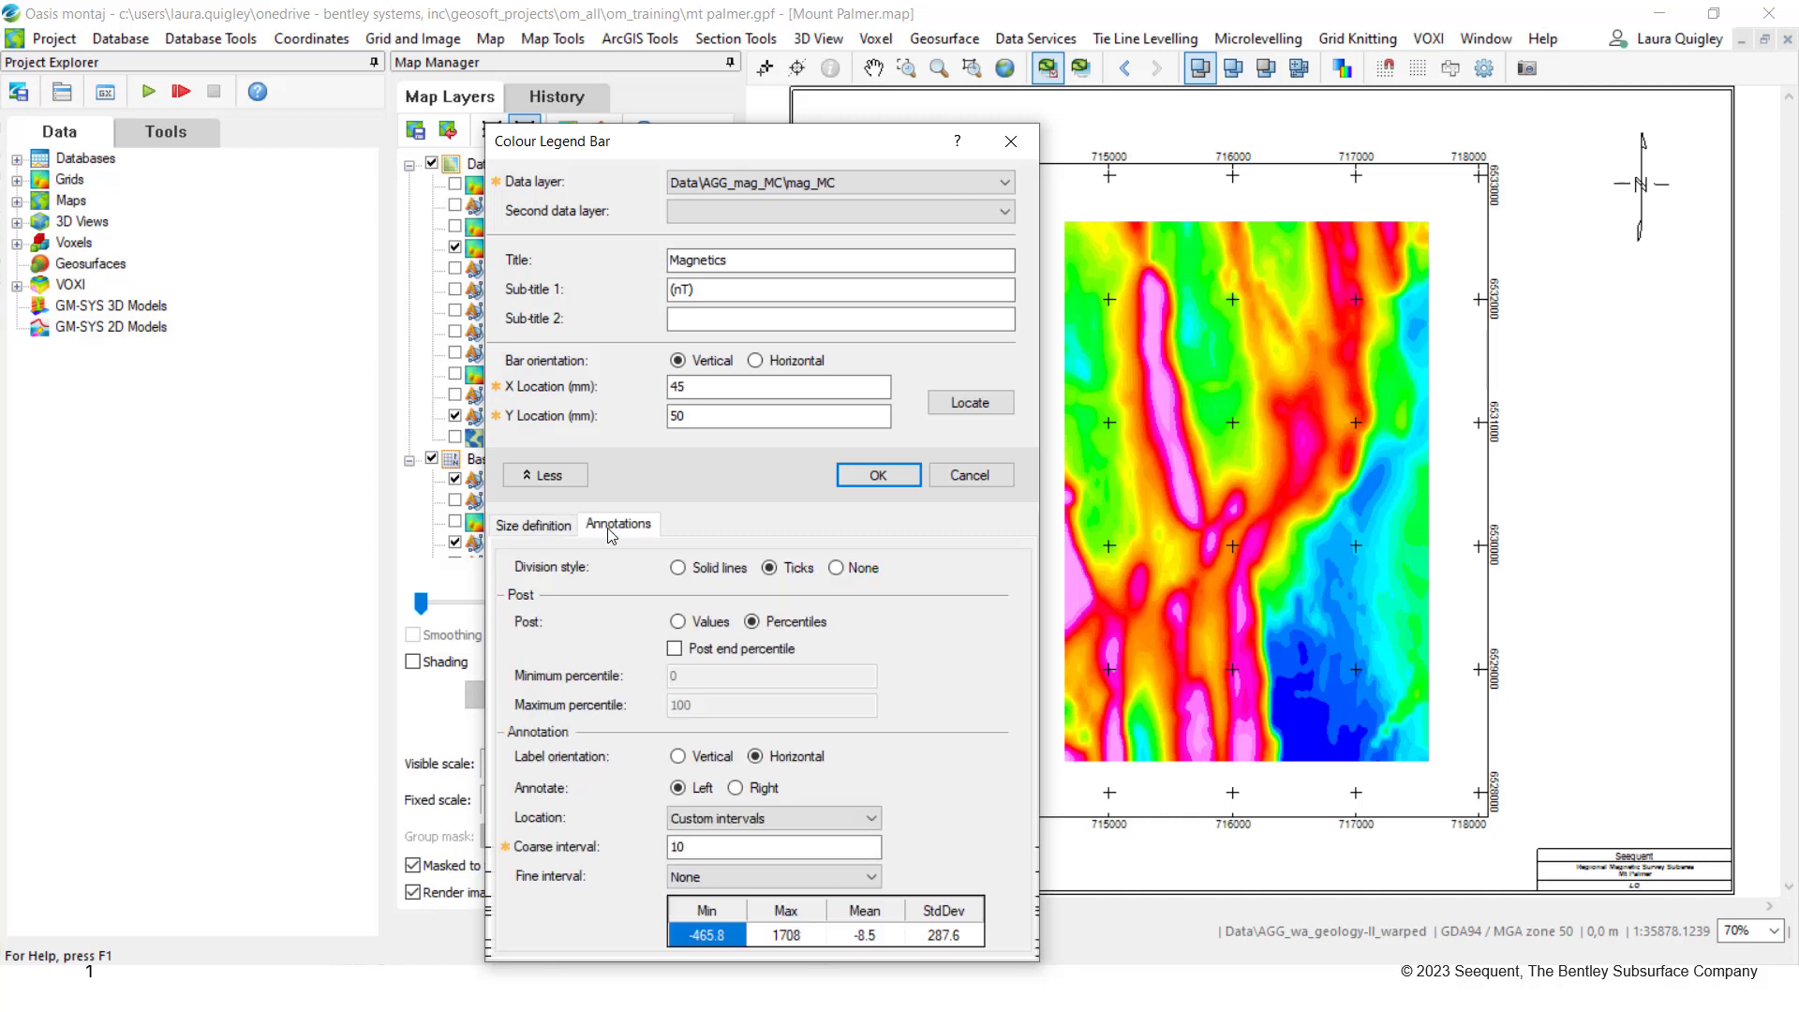
left_click(677, 623)
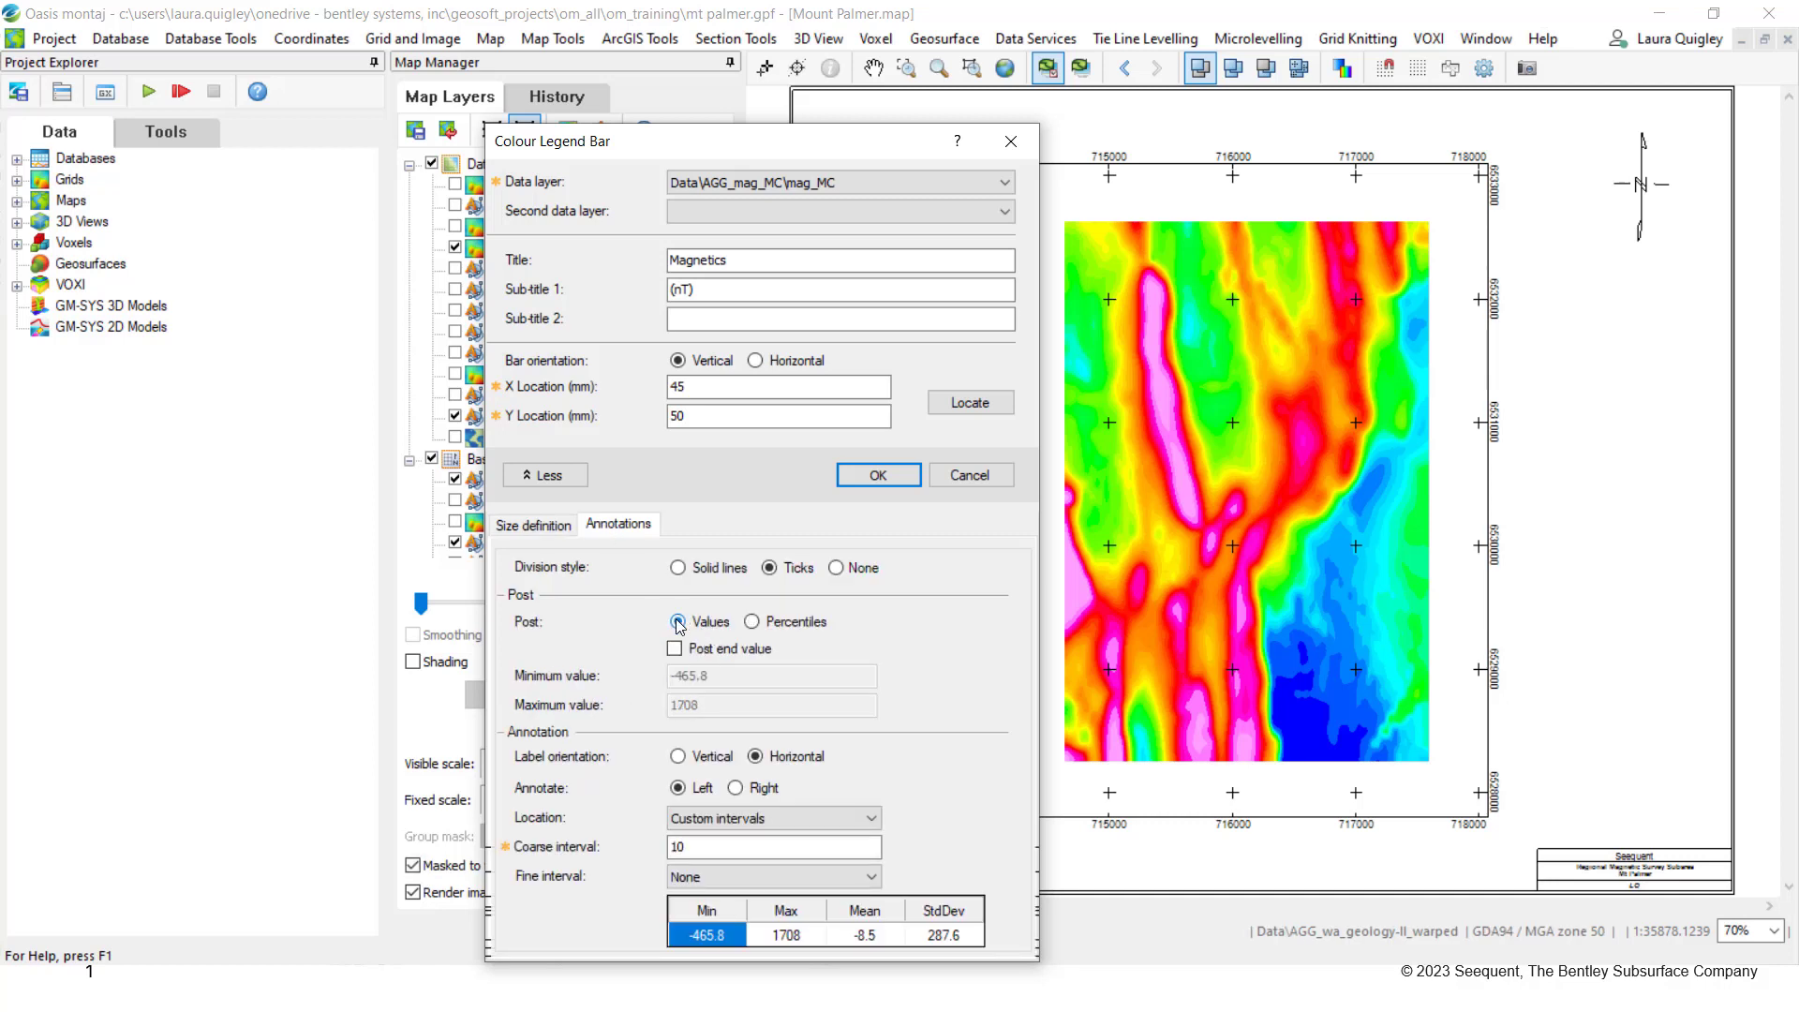
left_click(699, 848)
type("0")
left_click_drag(669, 147, 487, 24)
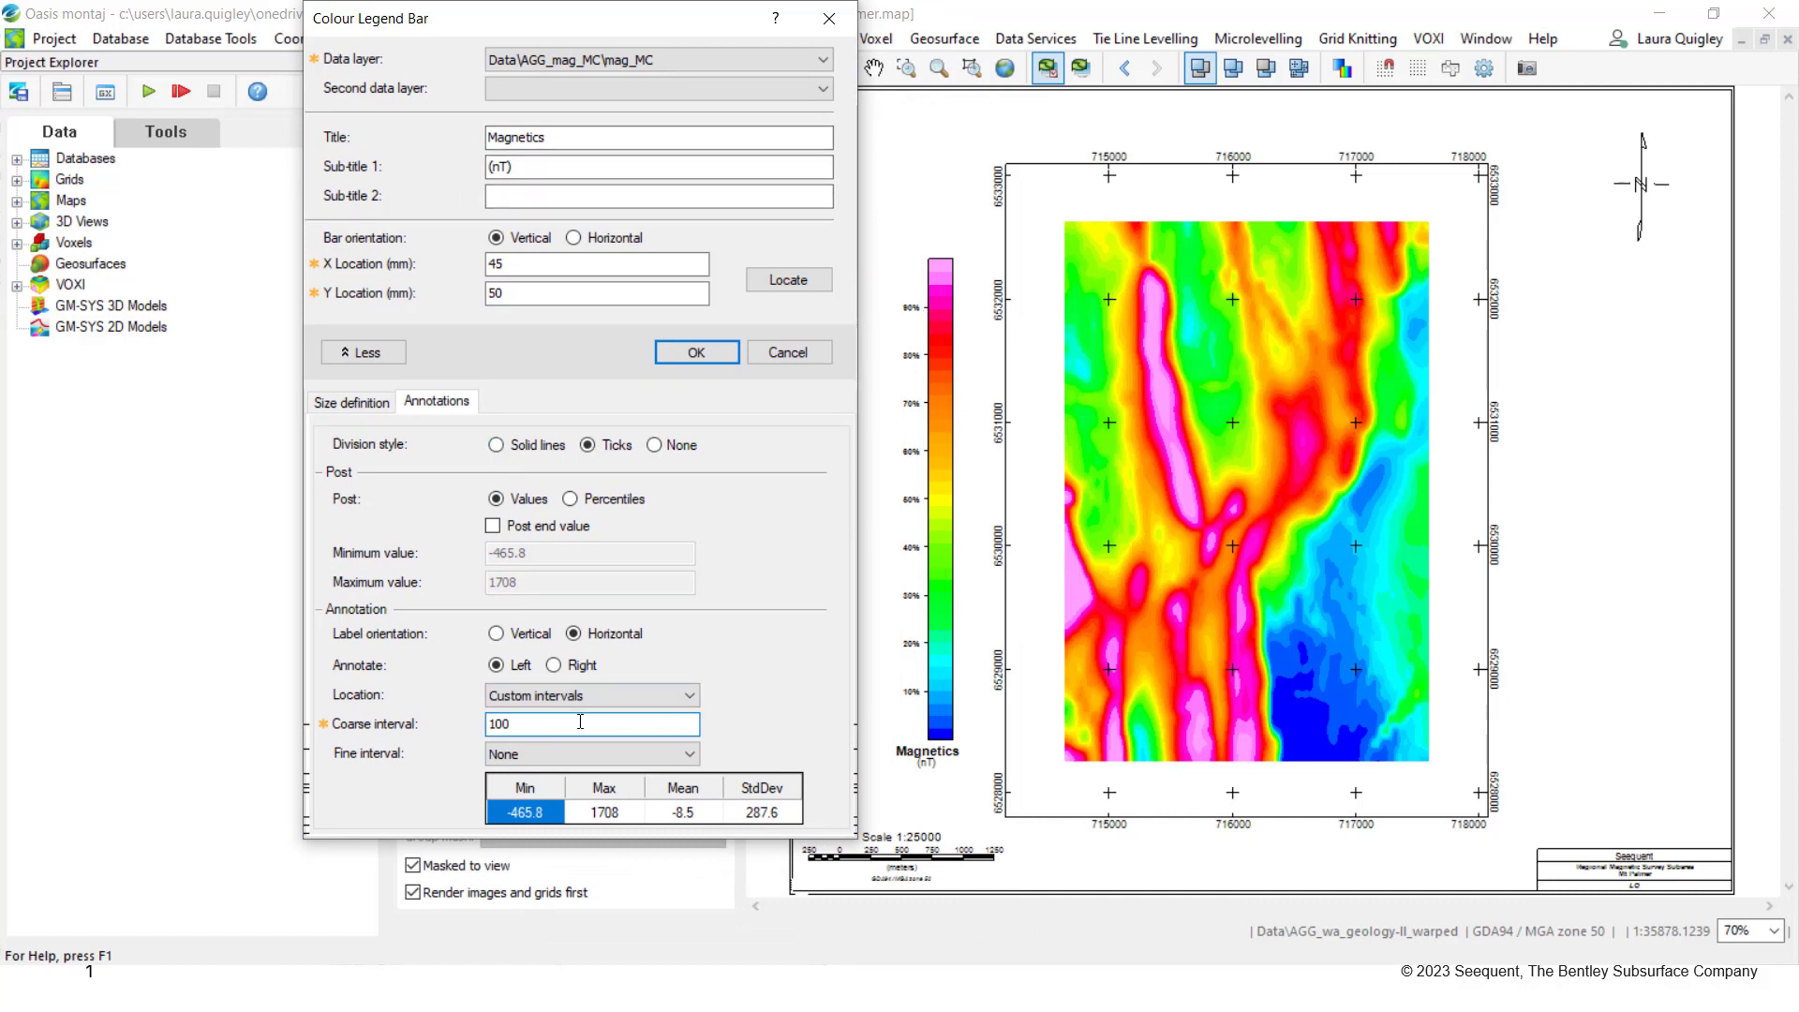
left_click(509, 754)
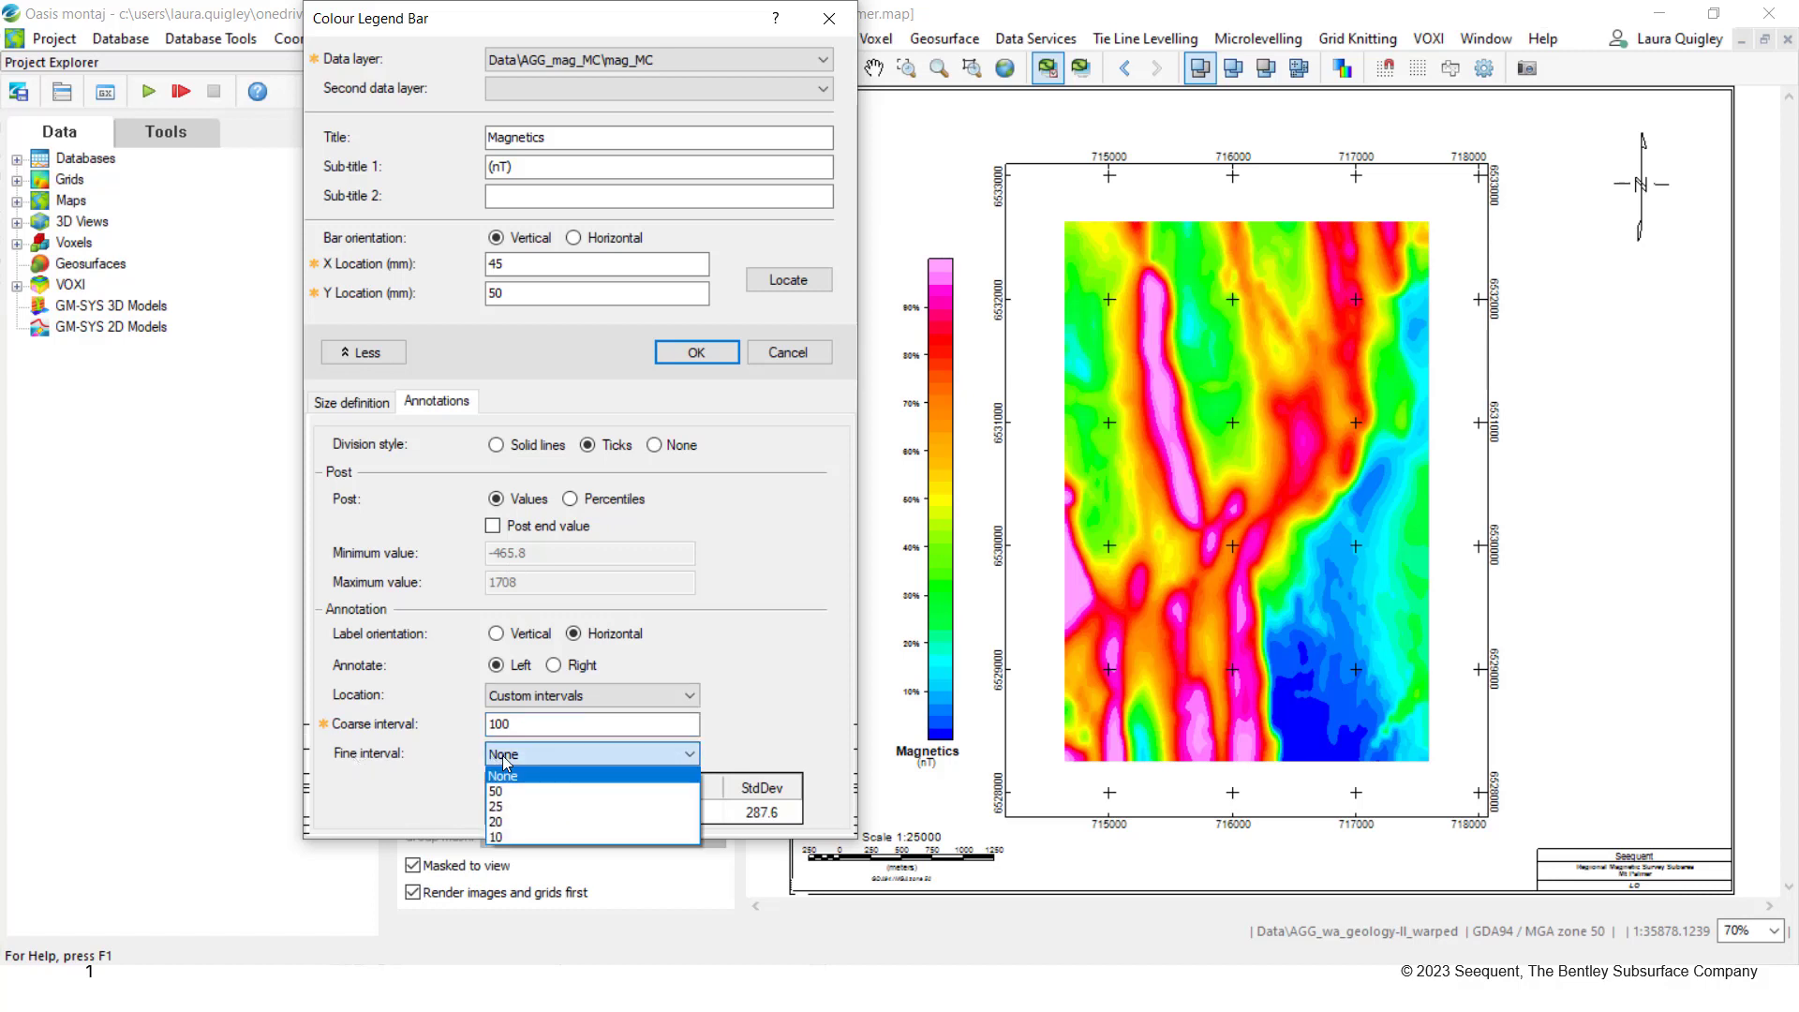
left_click(519, 807)
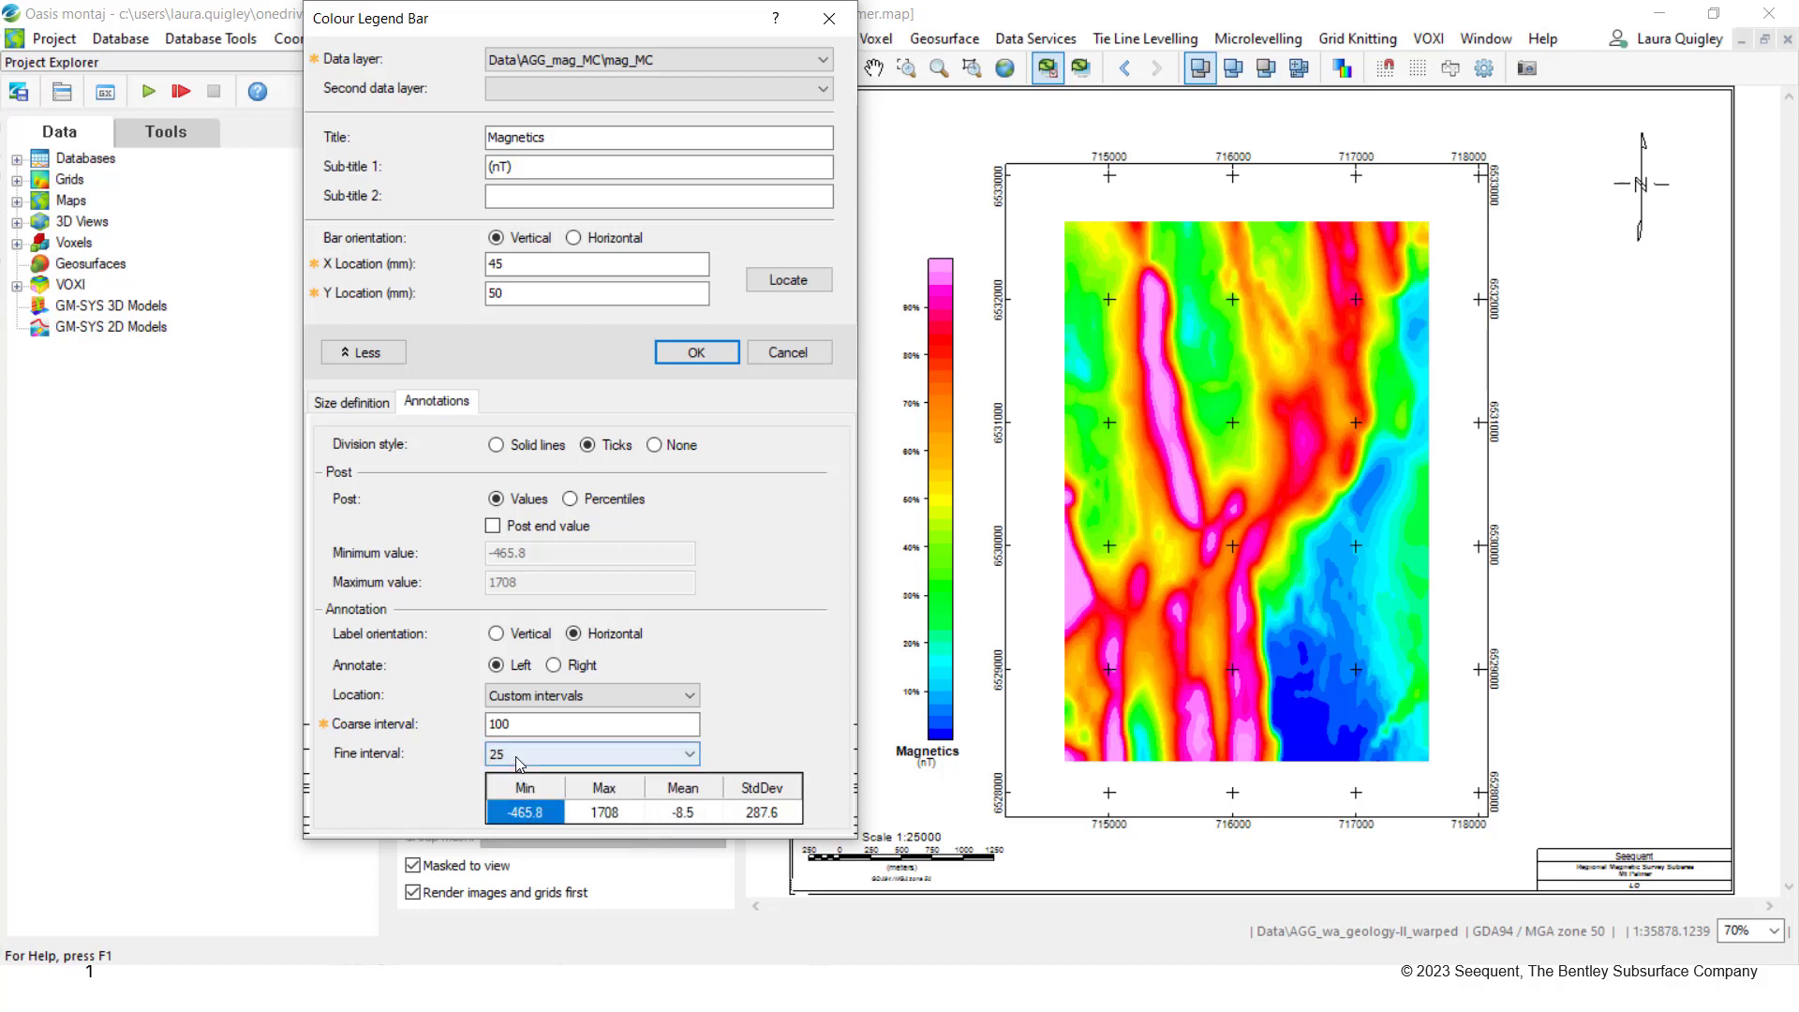
left_click(519, 755)
left_click(518, 763)
left_click(694, 354)
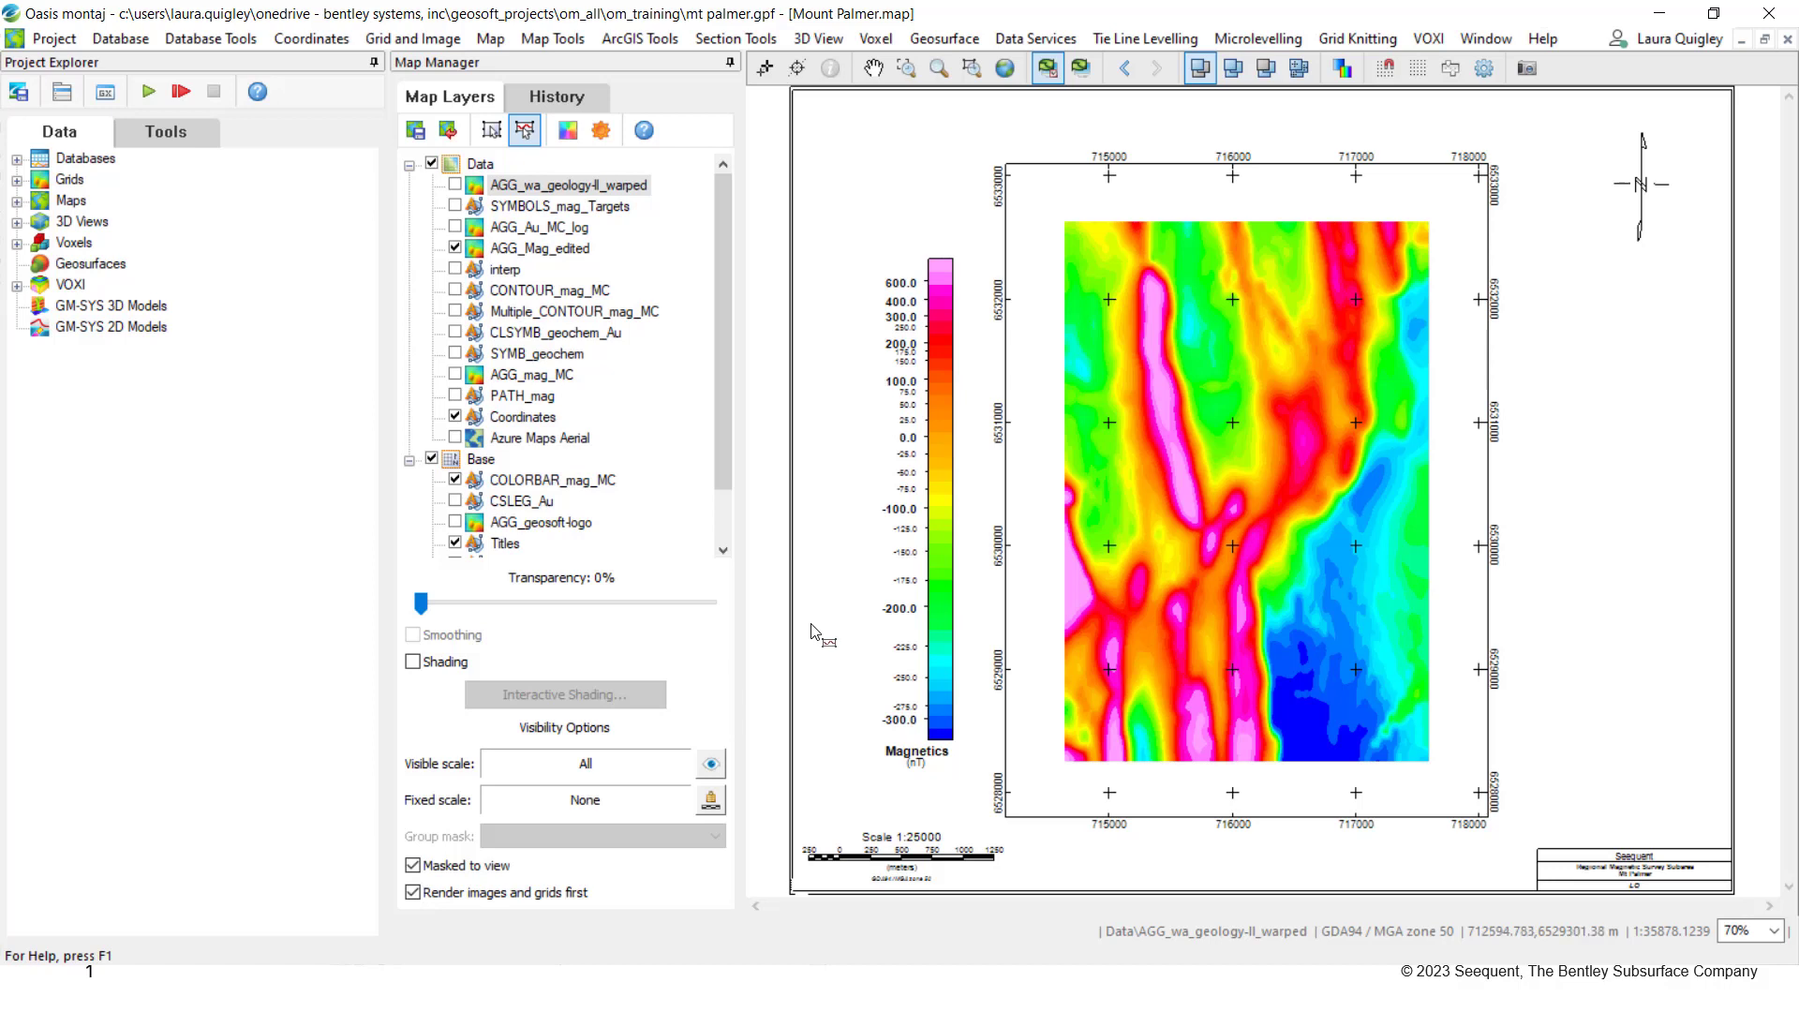
Step: Reopen the Colour Legend Bar settings and expand the extra options
left_click(413, 39)
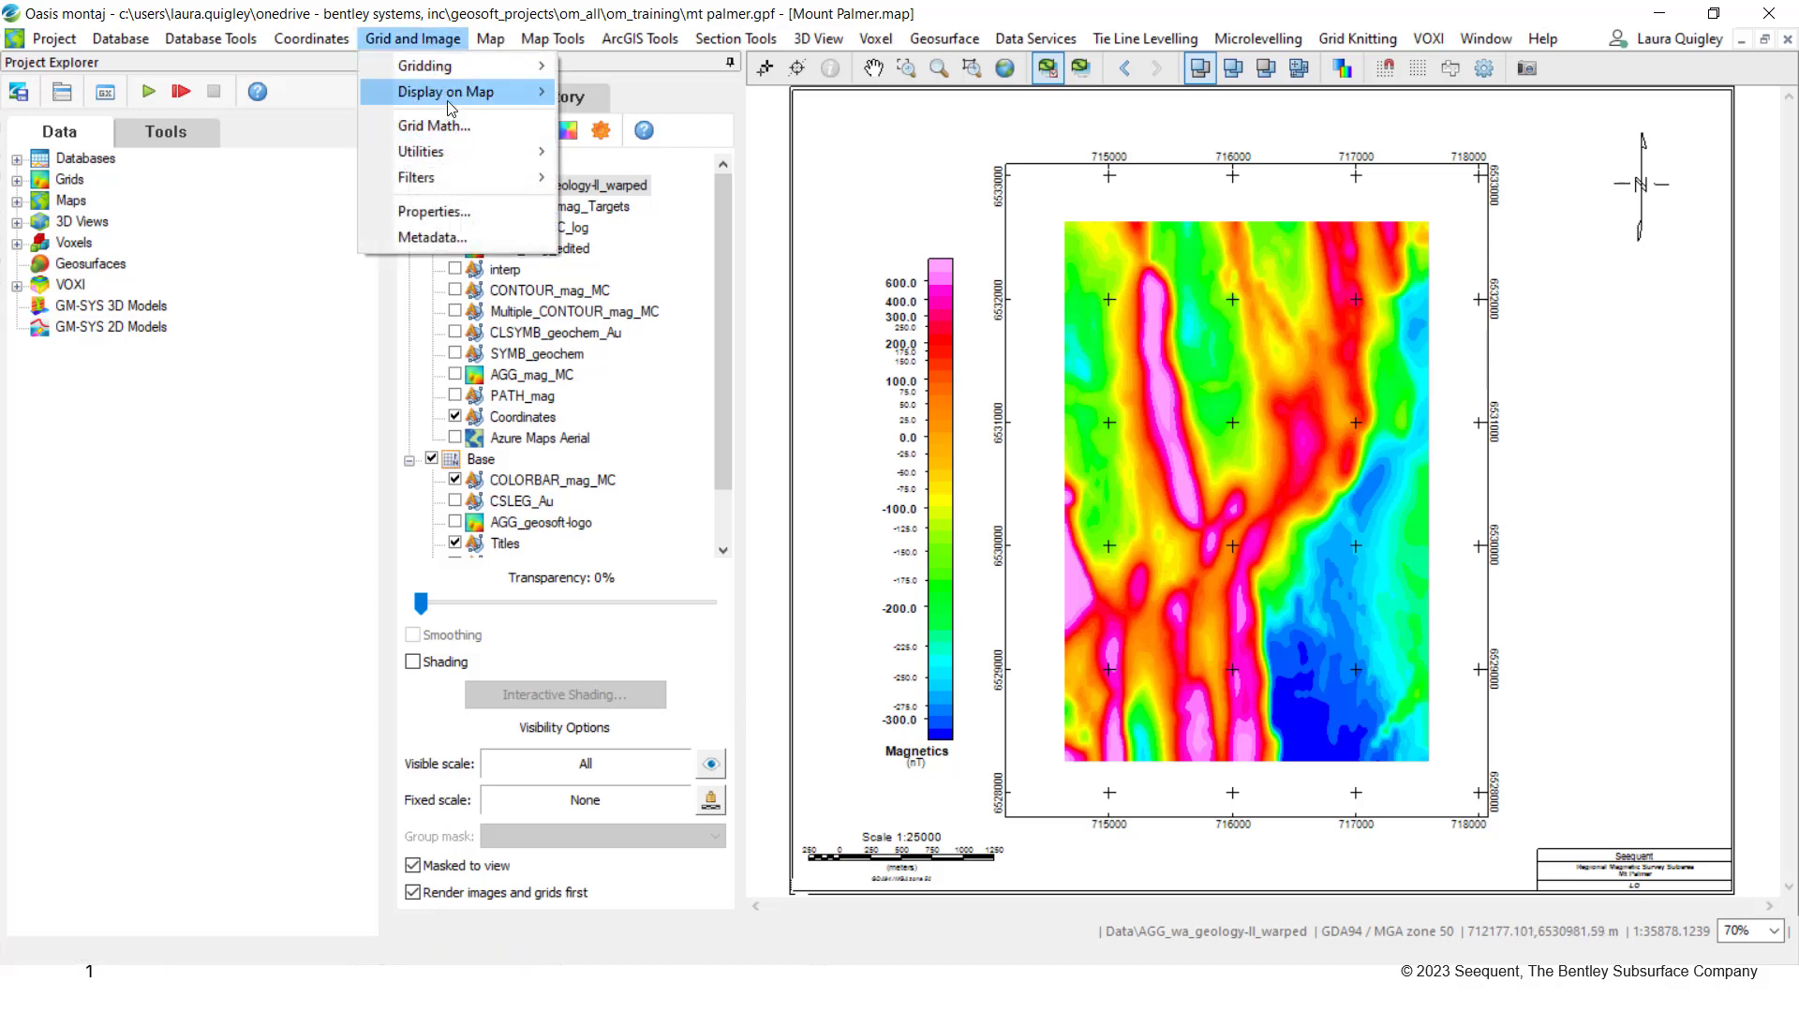
mouse_move(452, 103)
left_click(646, 160)
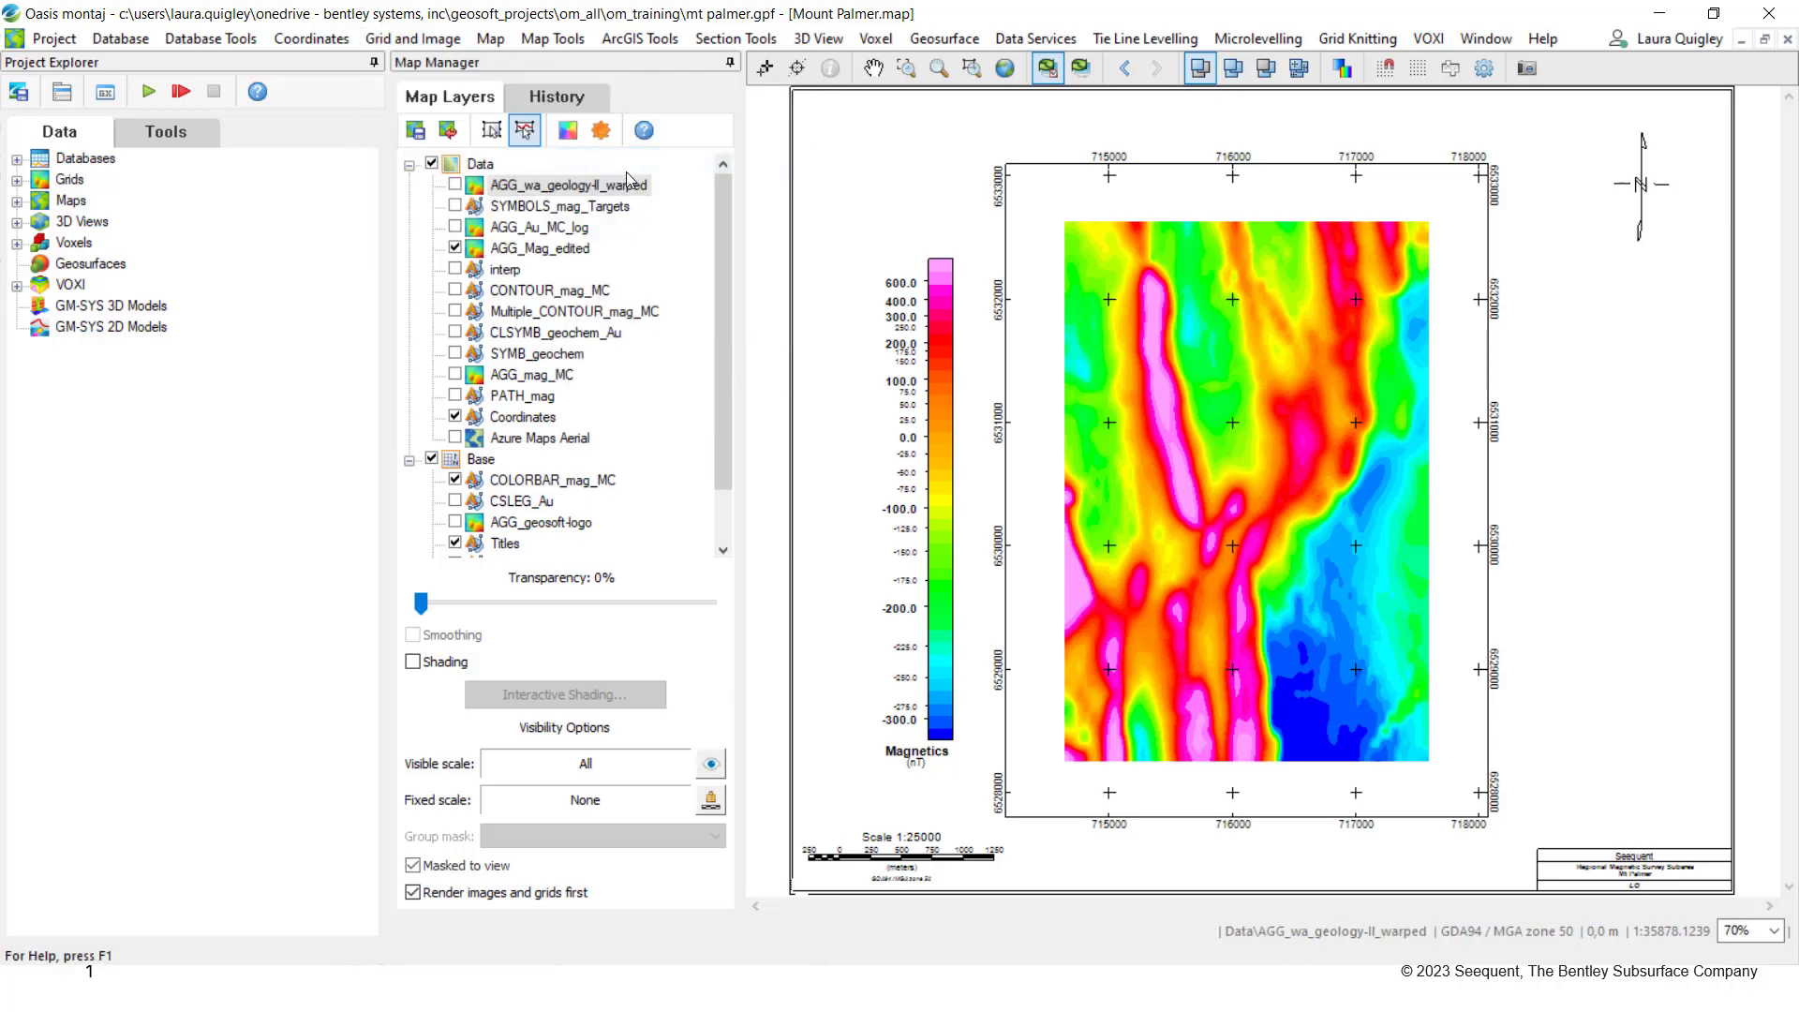
left_click(681, 641)
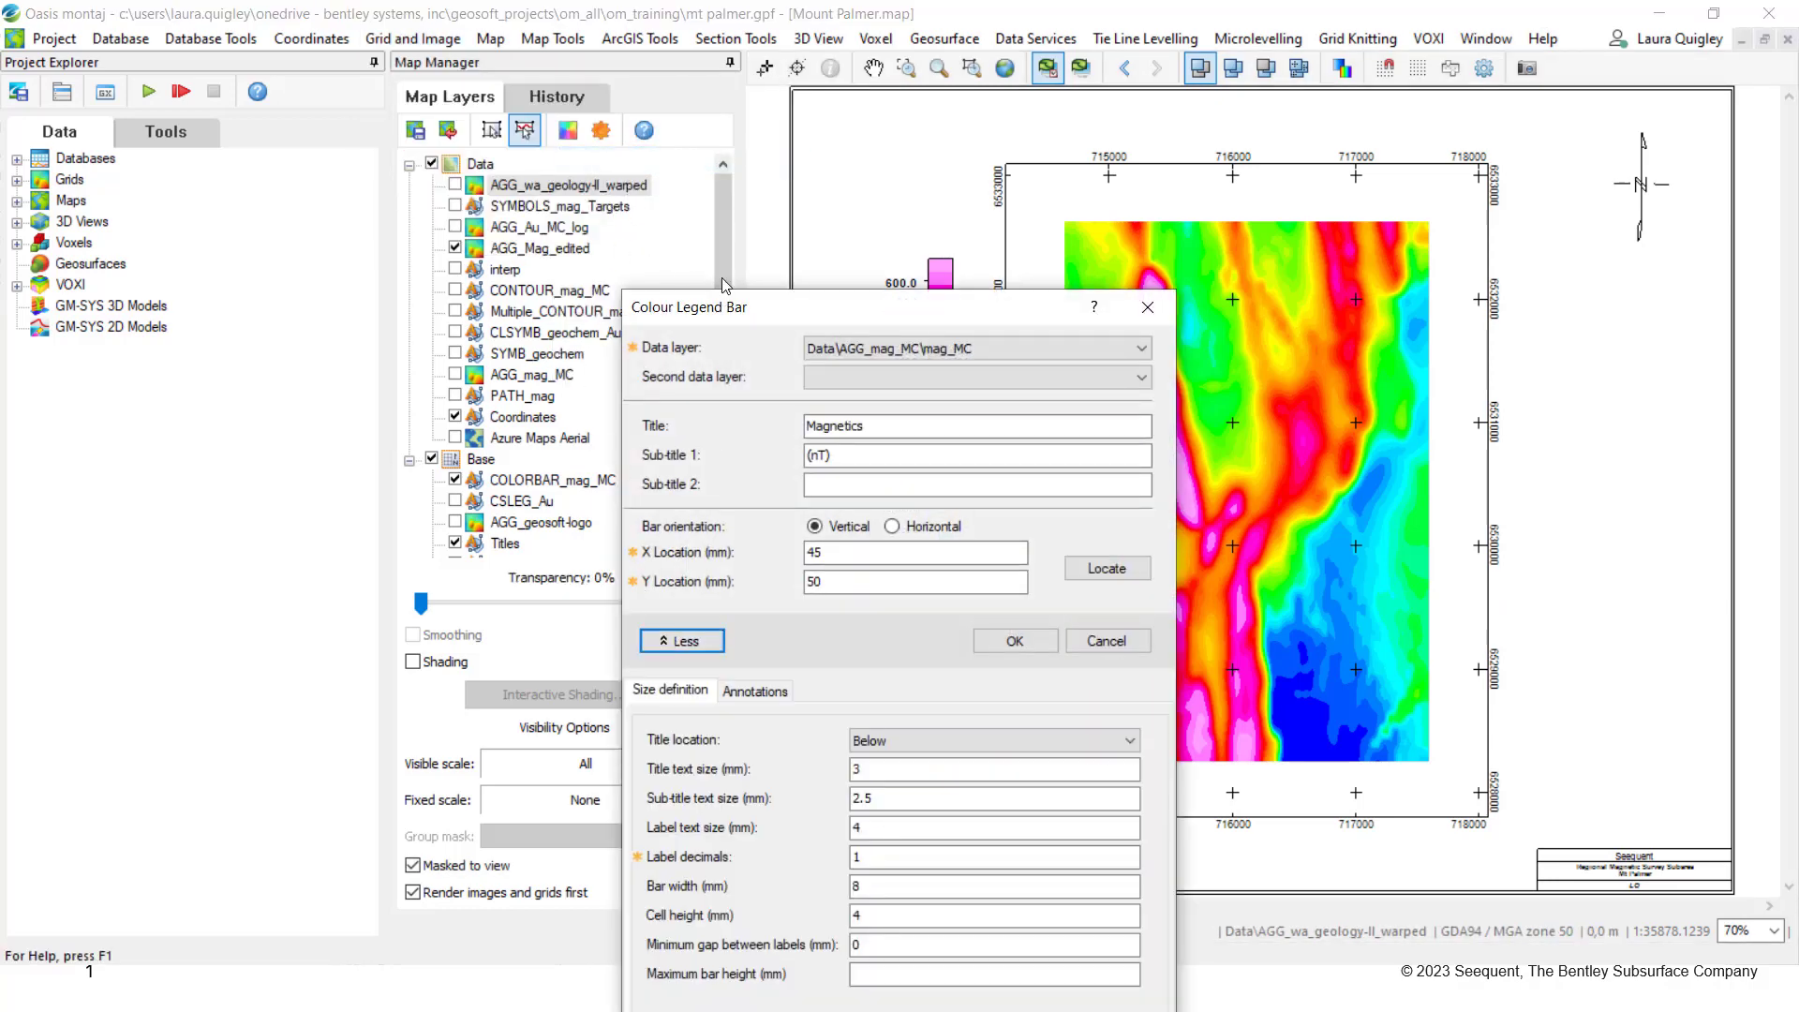
left_click_drag(803, 318, 476, 127)
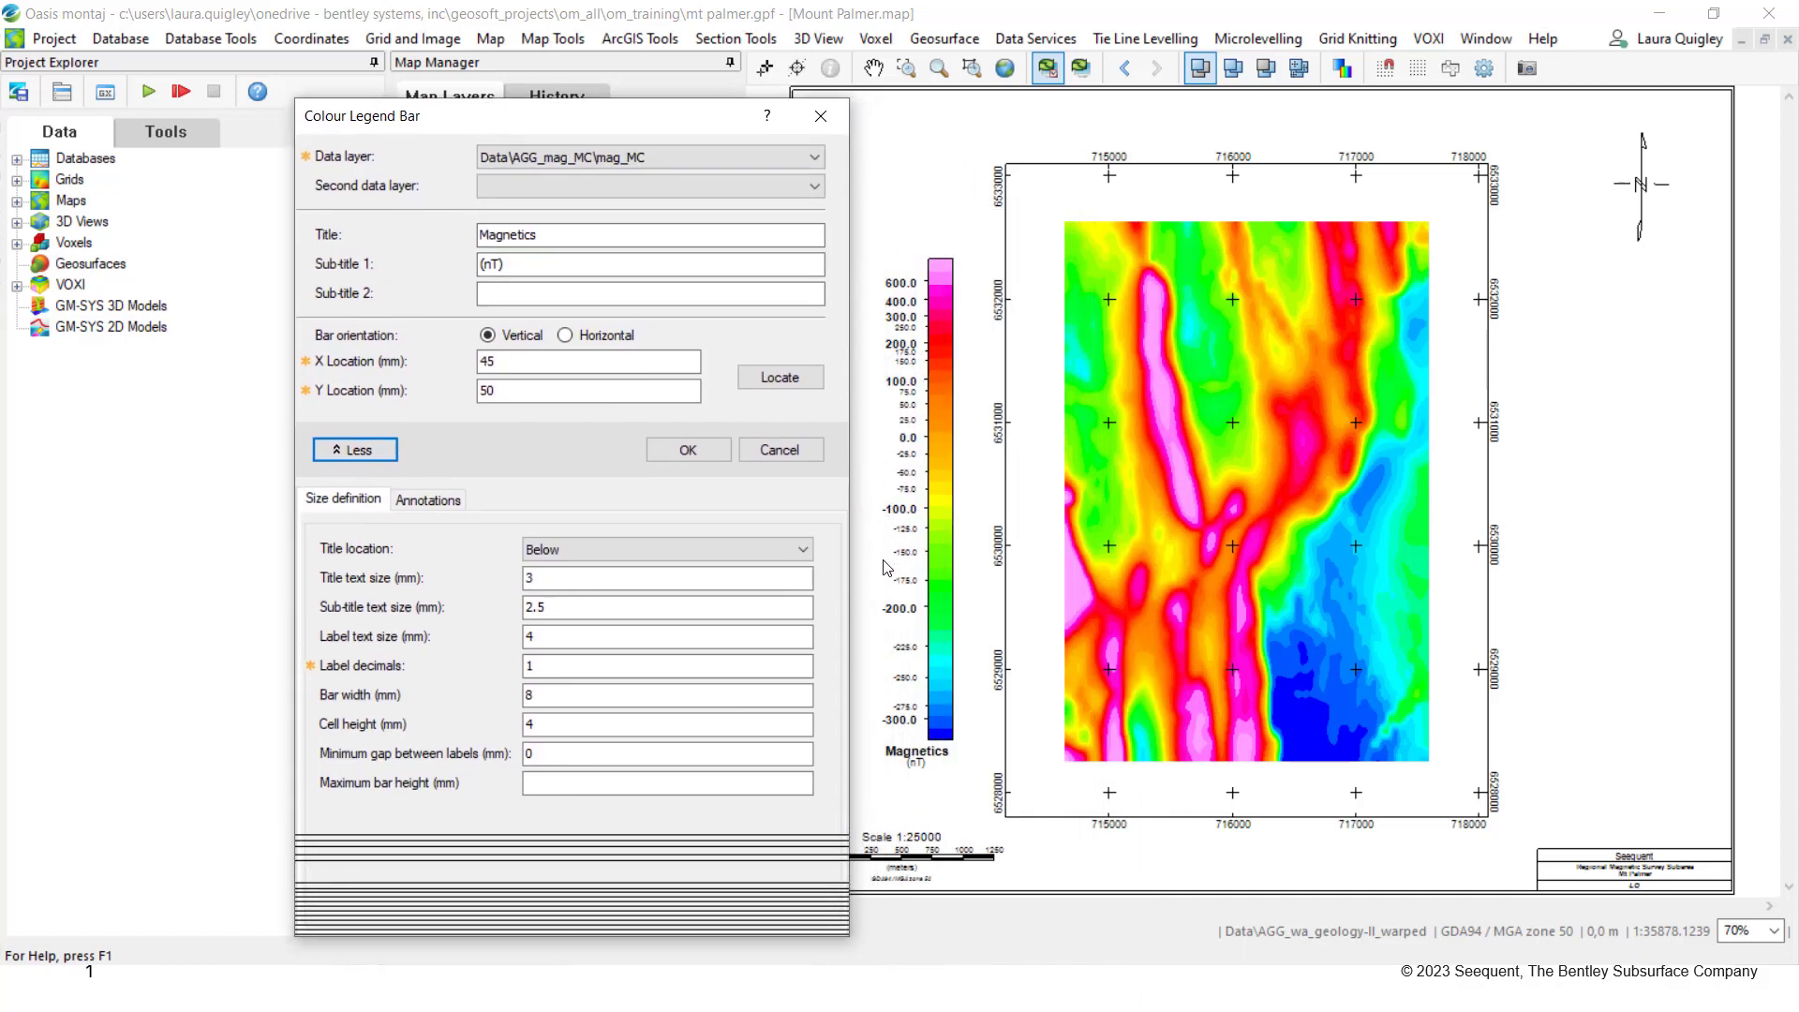
Step: Set the label location to Exact intervals using the file custom_mag_Mt_P.txt
left_click(427, 500)
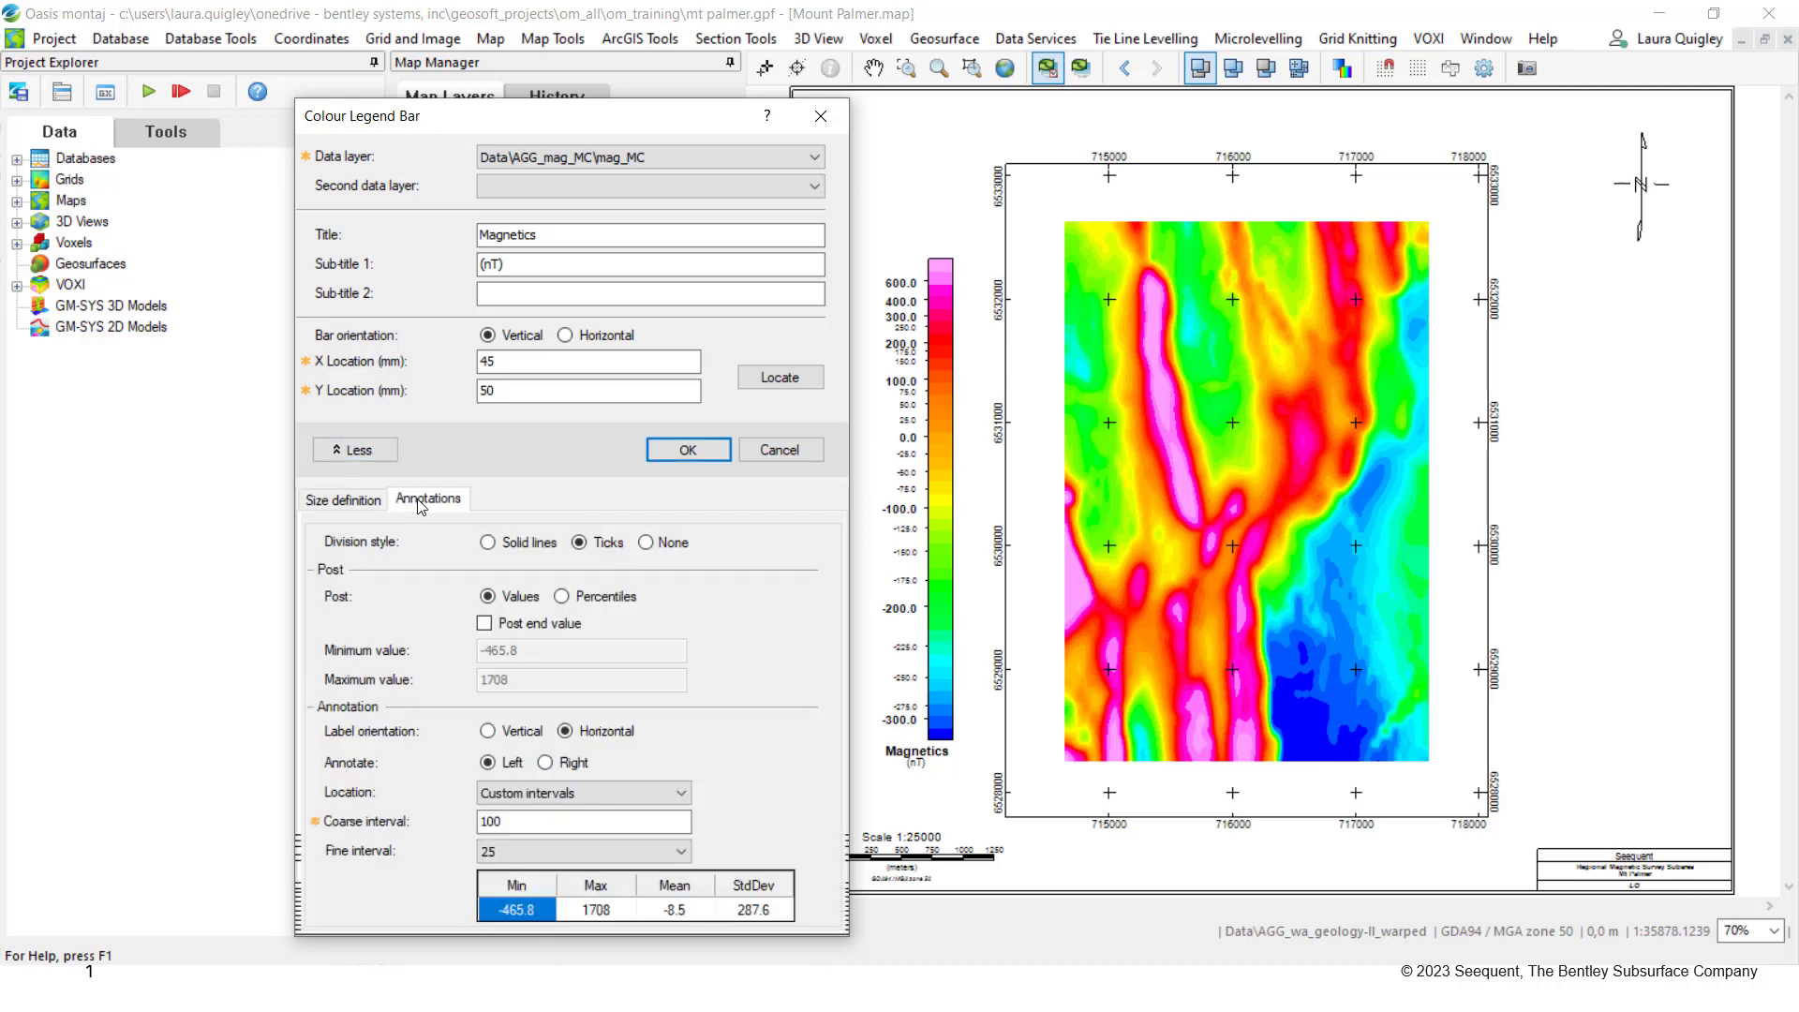
left_click(559, 793)
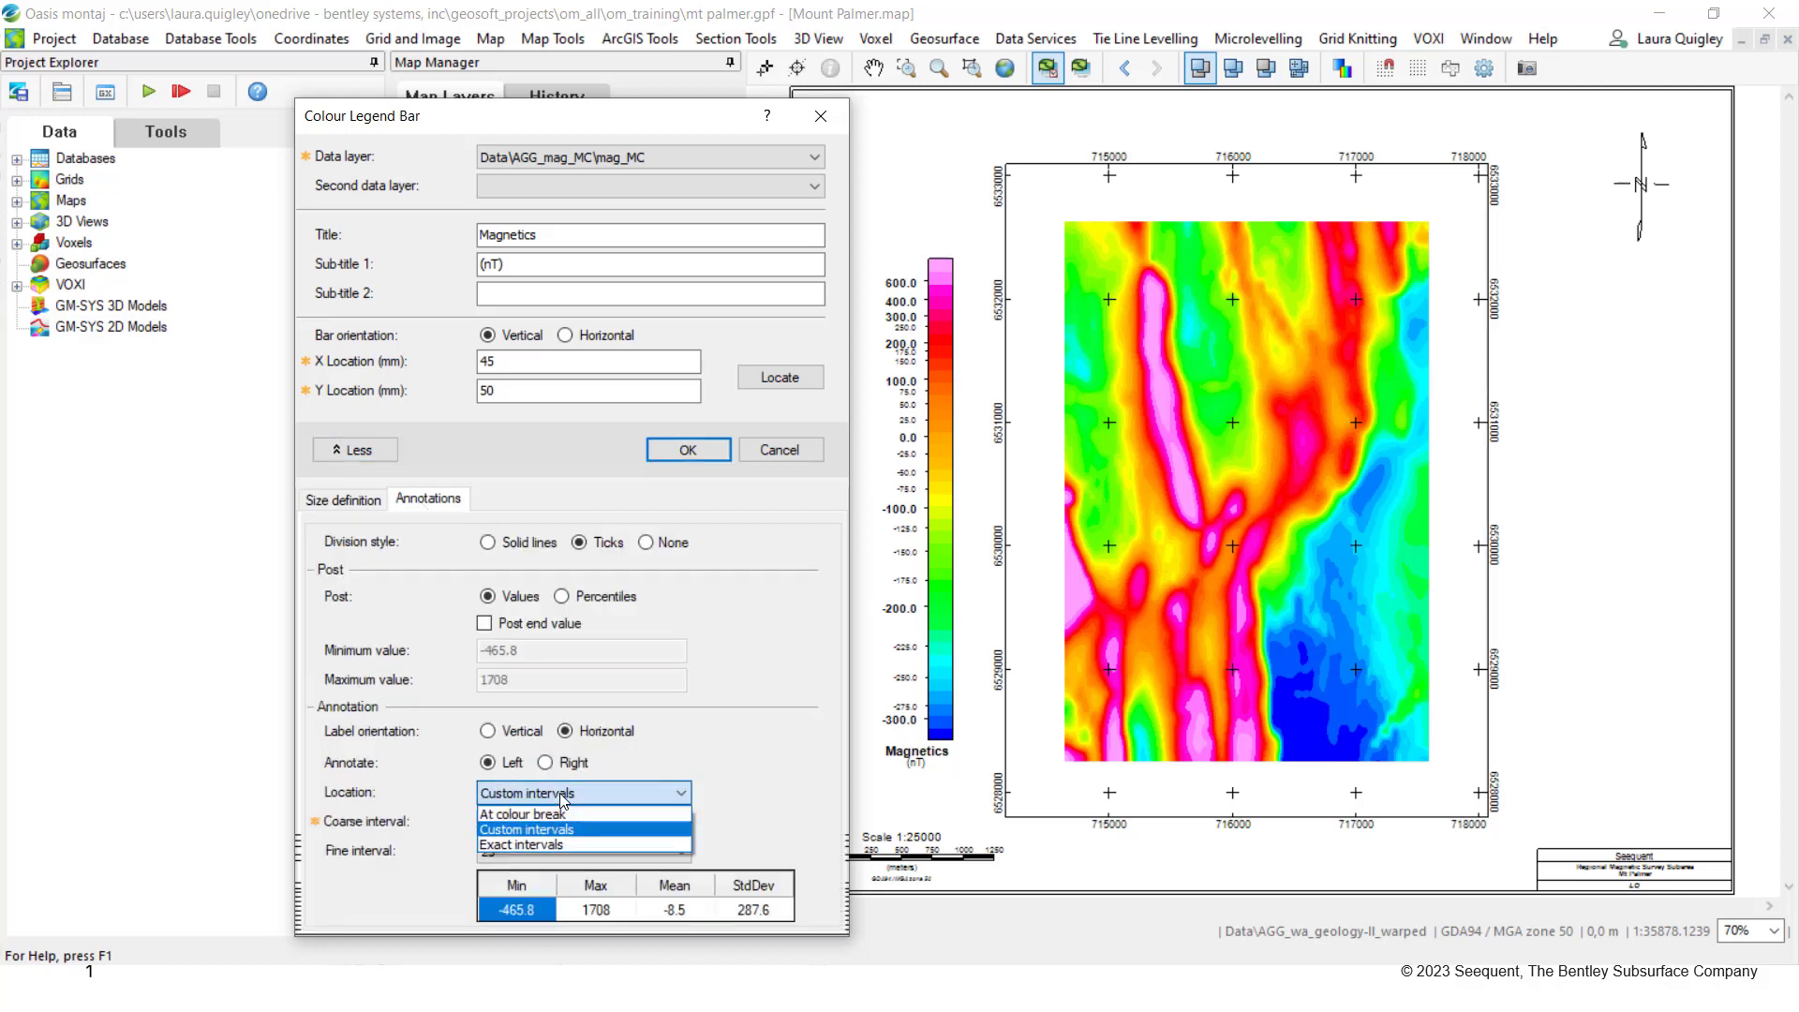
left_click(572, 846)
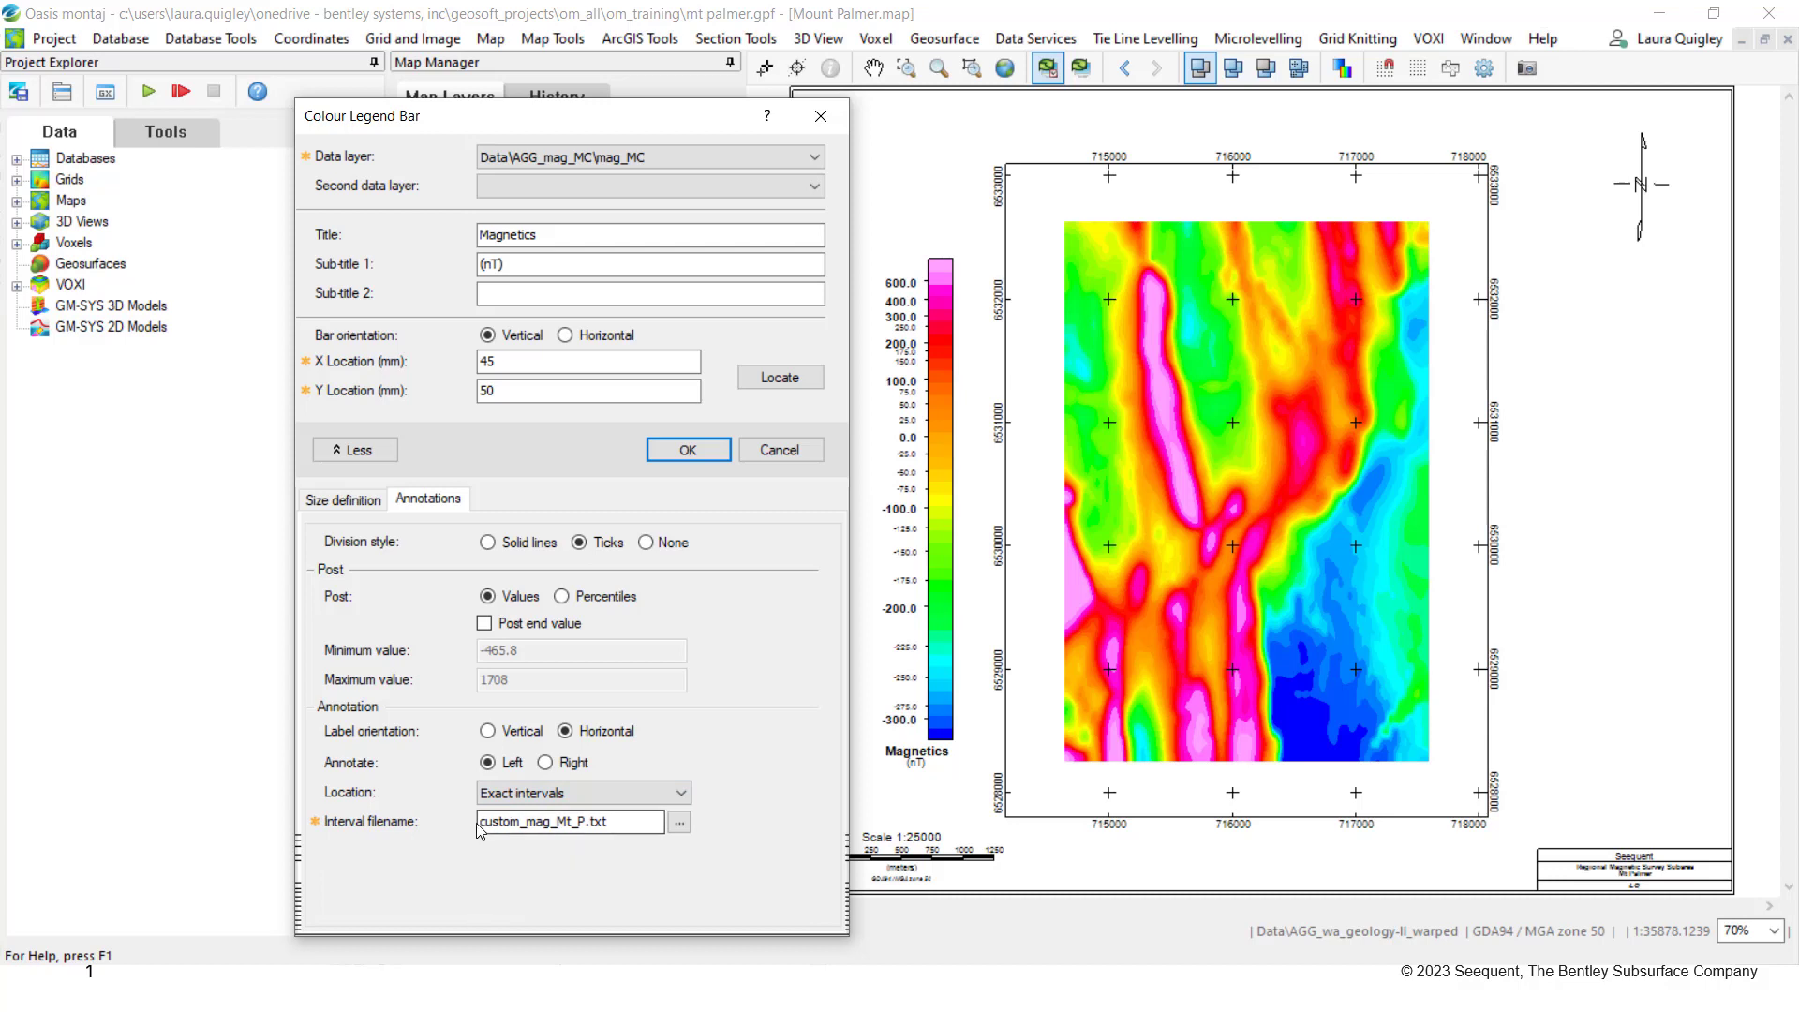
left_click_drag(619, 826, 479, 822)
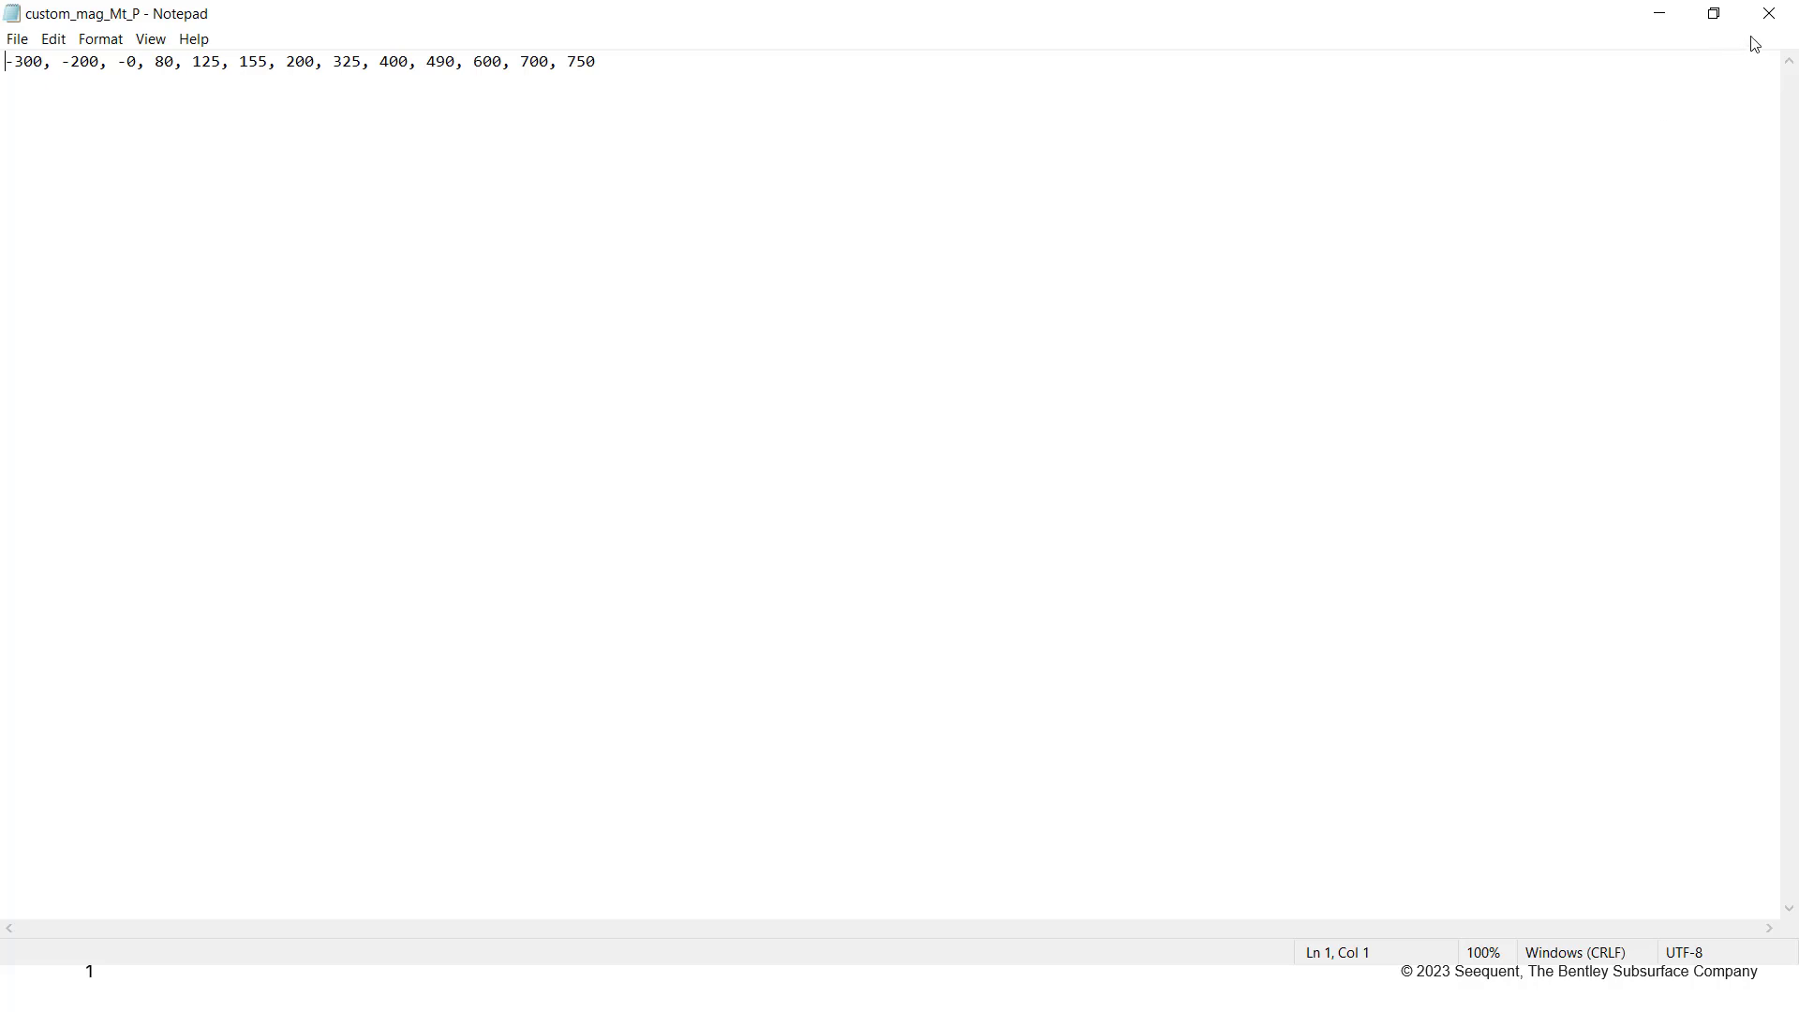
Step: Close the Notepad interval file and apply the exact-interval labels to the legend
left_click(1770, 13)
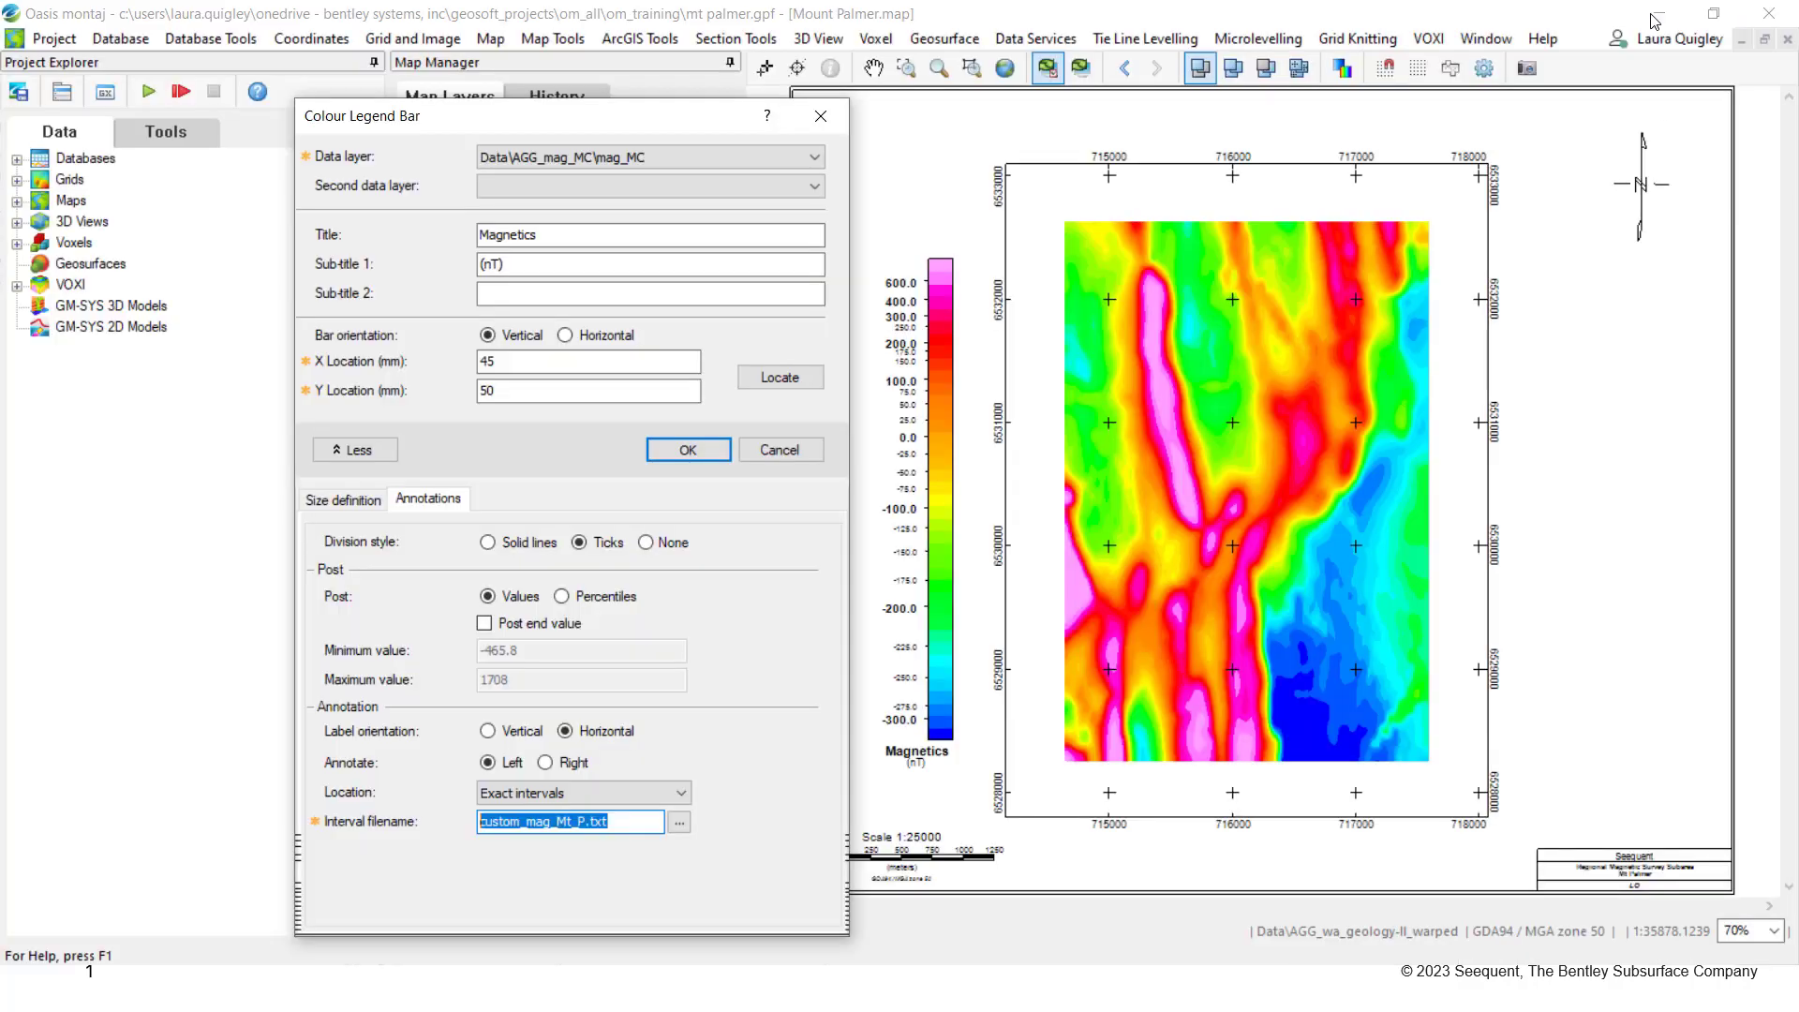
left_click(708, 456)
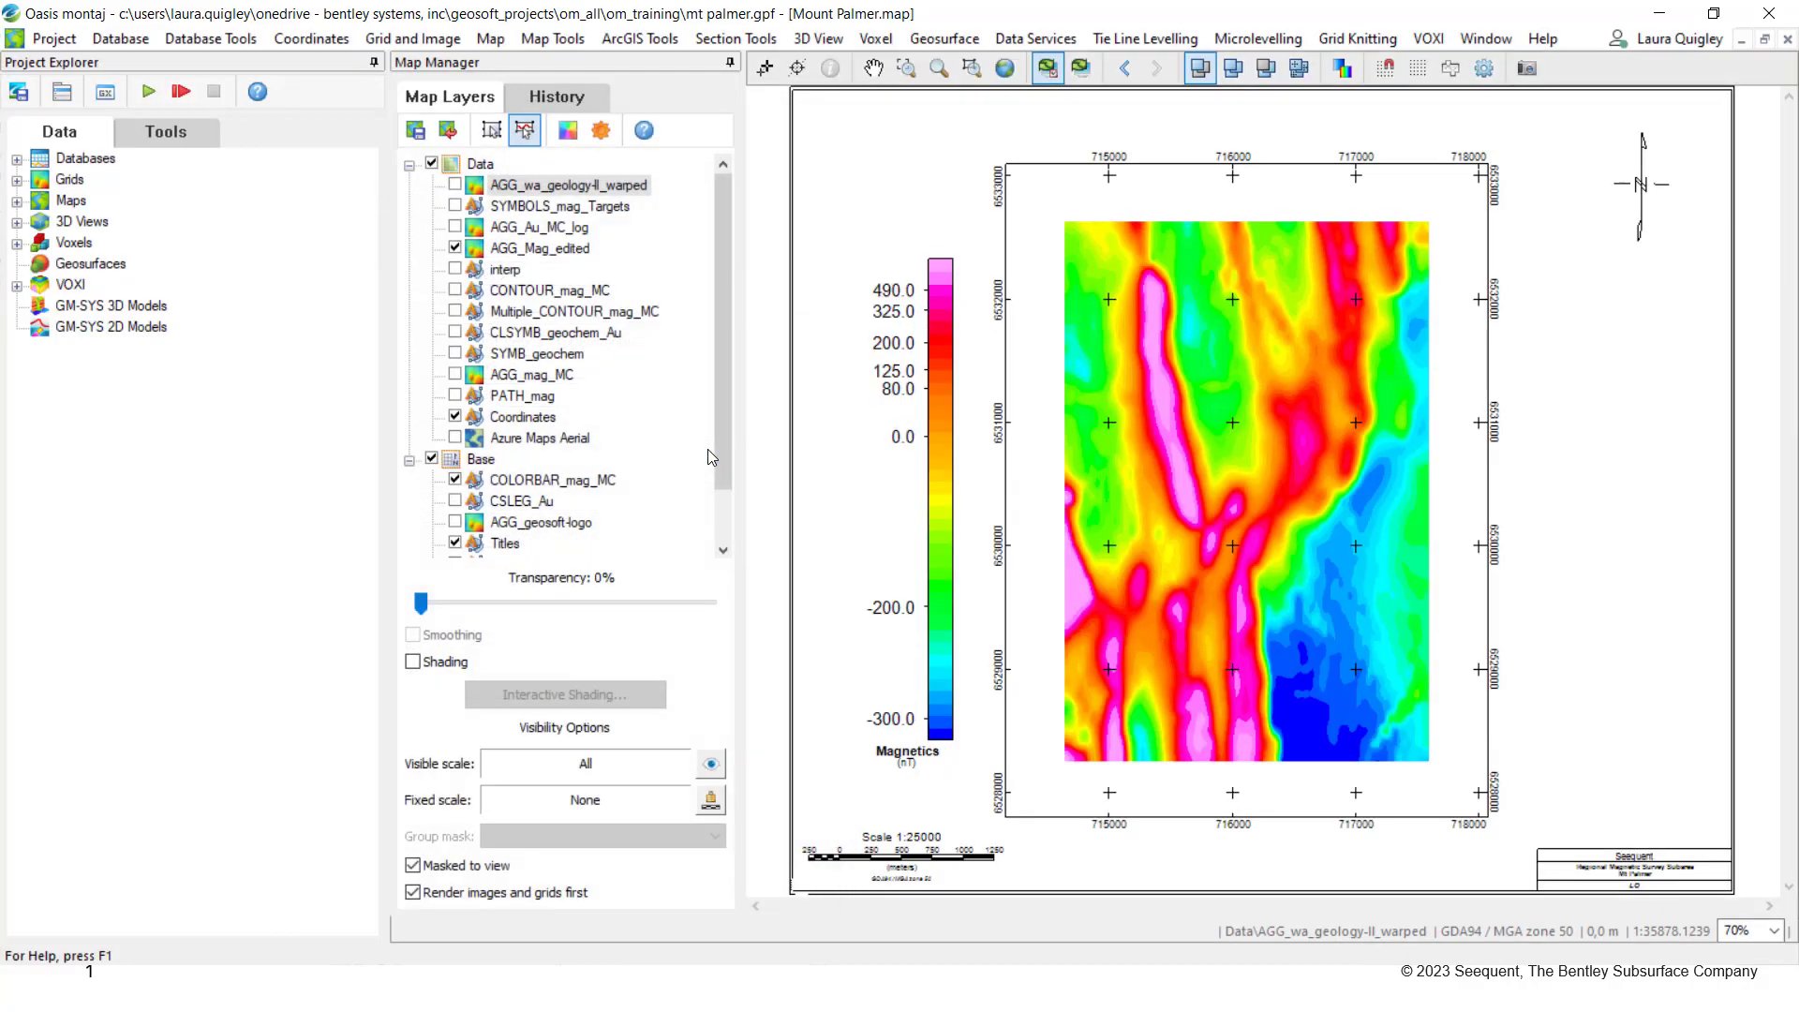